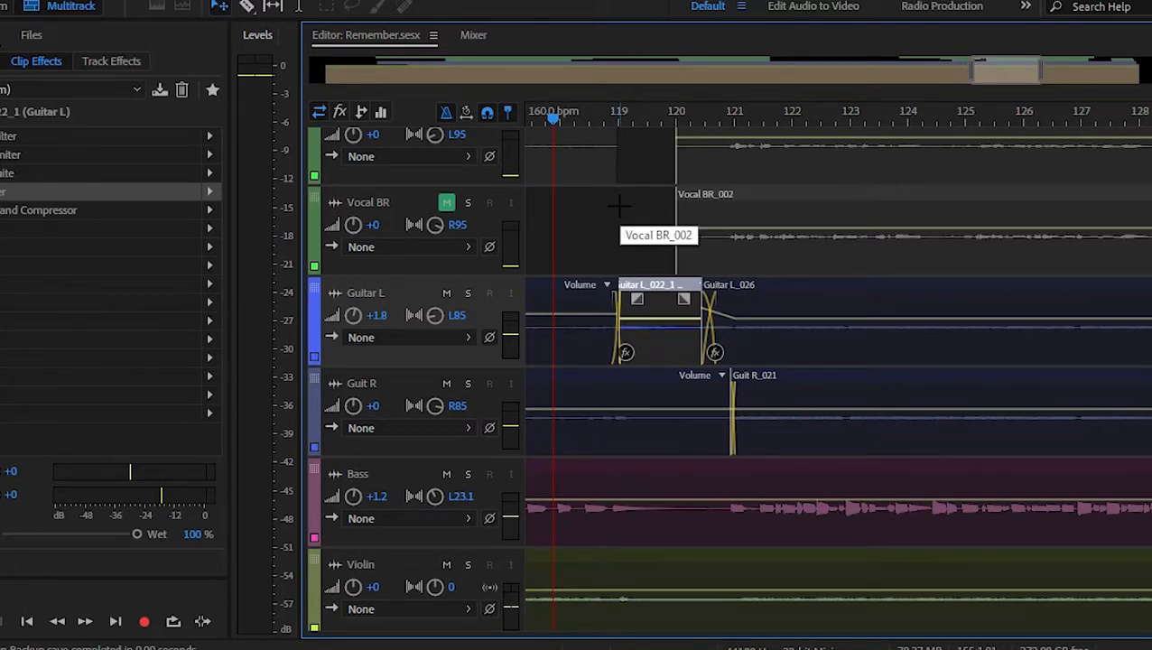
# Examine the Guitar L_022_1 clip's raw waveform in the waveform editor, and return to the Remember.sesx multitrack session
pyautogui.doubleClick(651, 311)
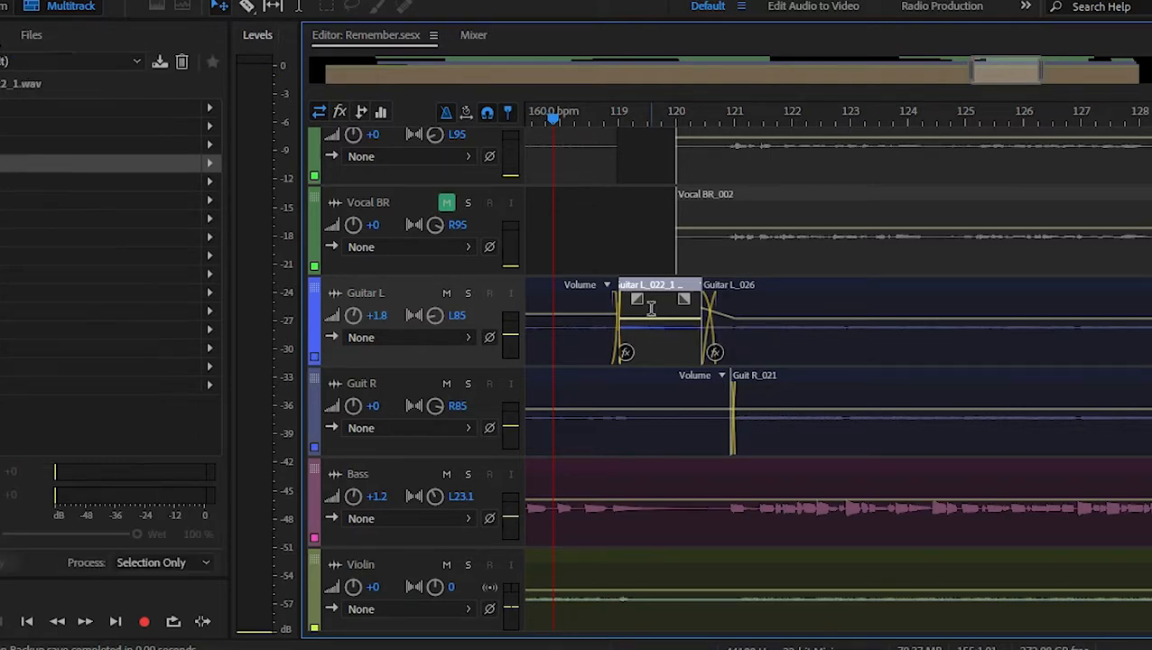
pyautogui.scroll(-2, 594, 111)
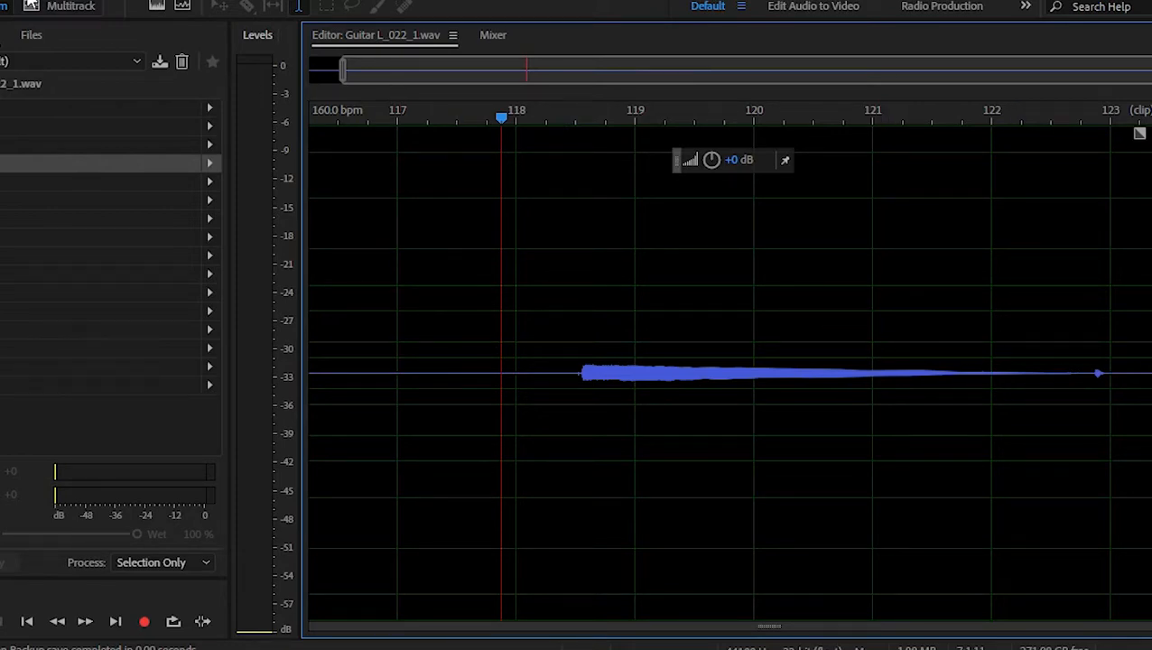
pyautogui.click(54, 7)
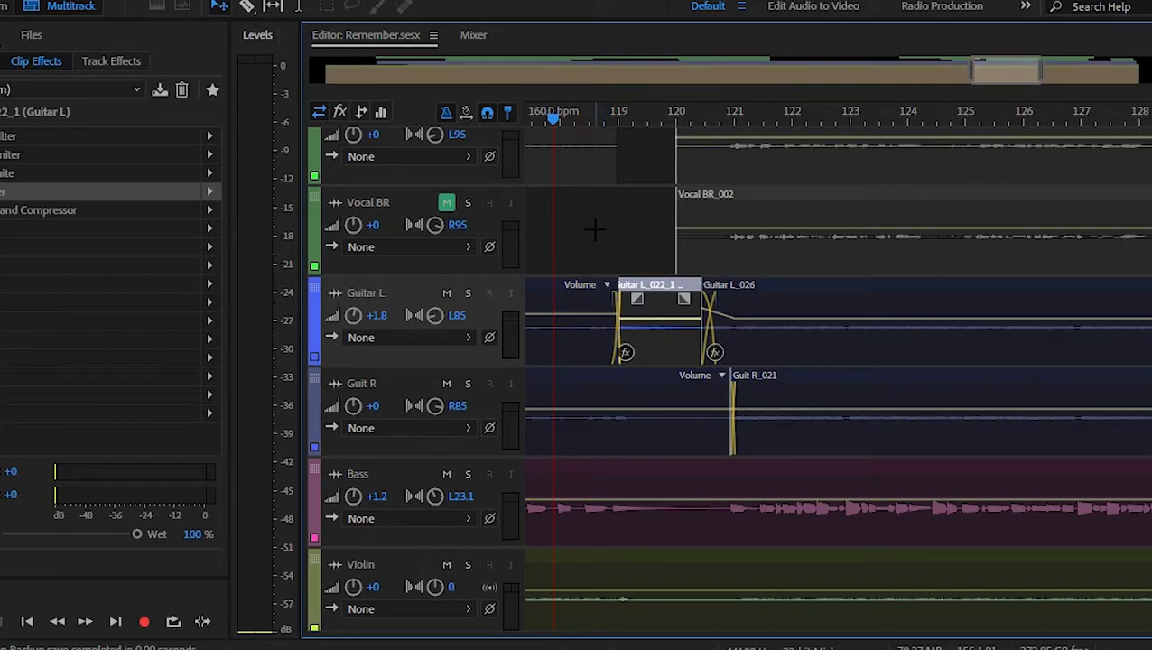
# Open the Guitar L_022_1 clip's Notch Filter and look up the A4 and B4 frequencies in the browser's note-frequency chart
pyautogui.doubleClick(112, 137)
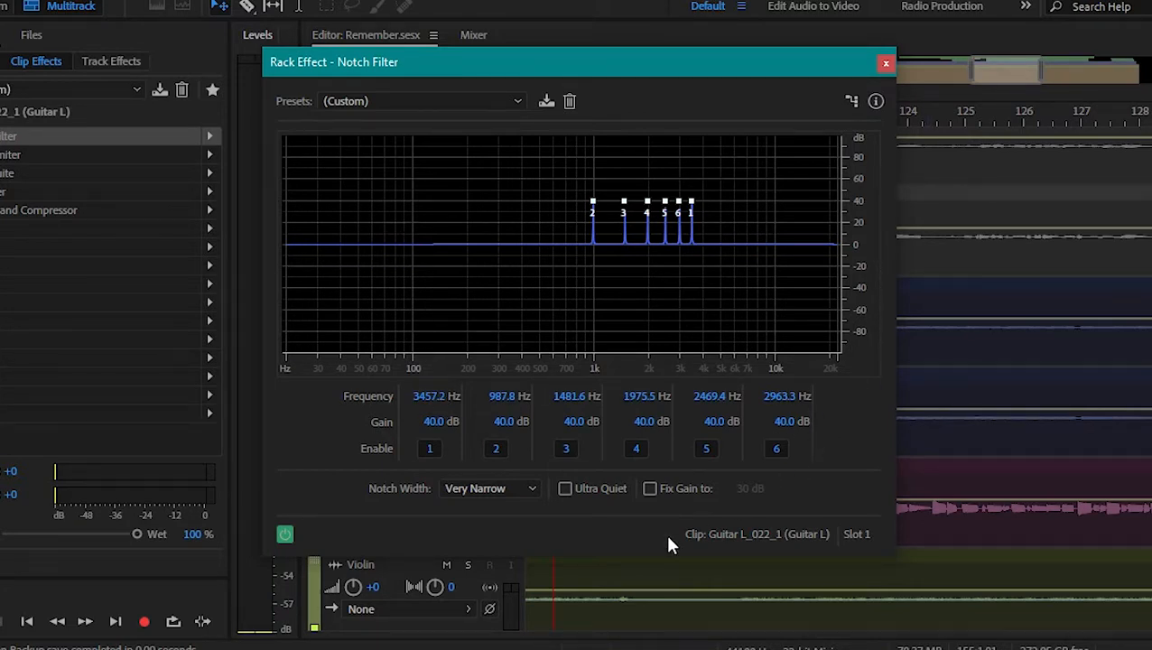
pyautogui.click(413, 647)
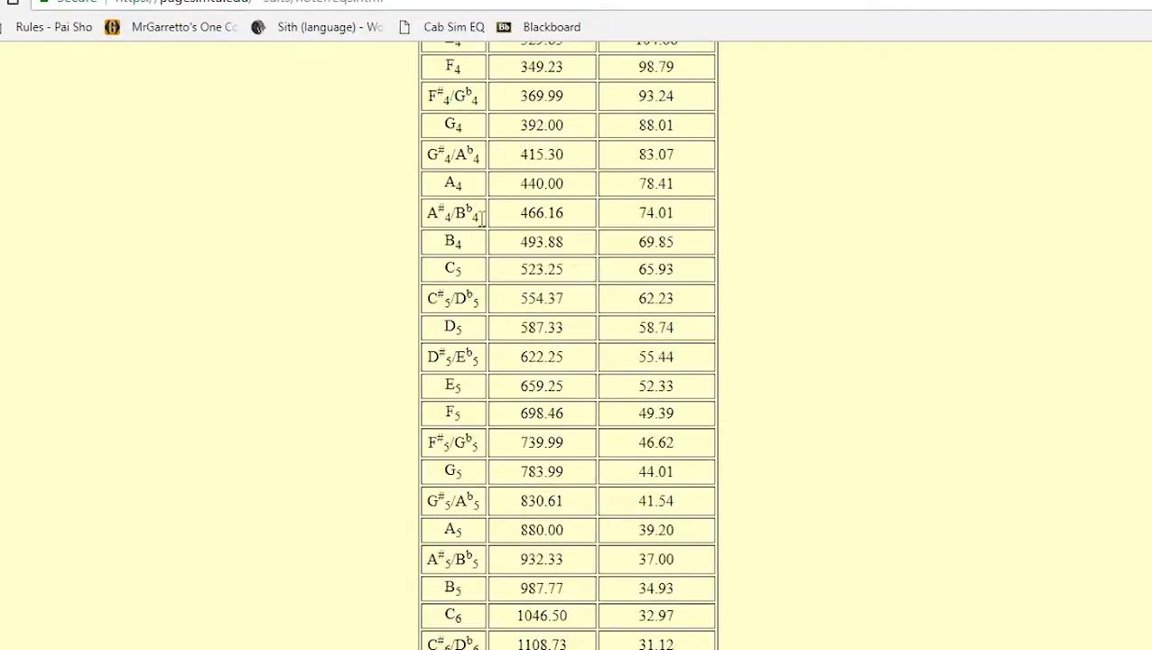
pyautogui.moveTo(442, 183); pyautogui.dragTo(601, 192)
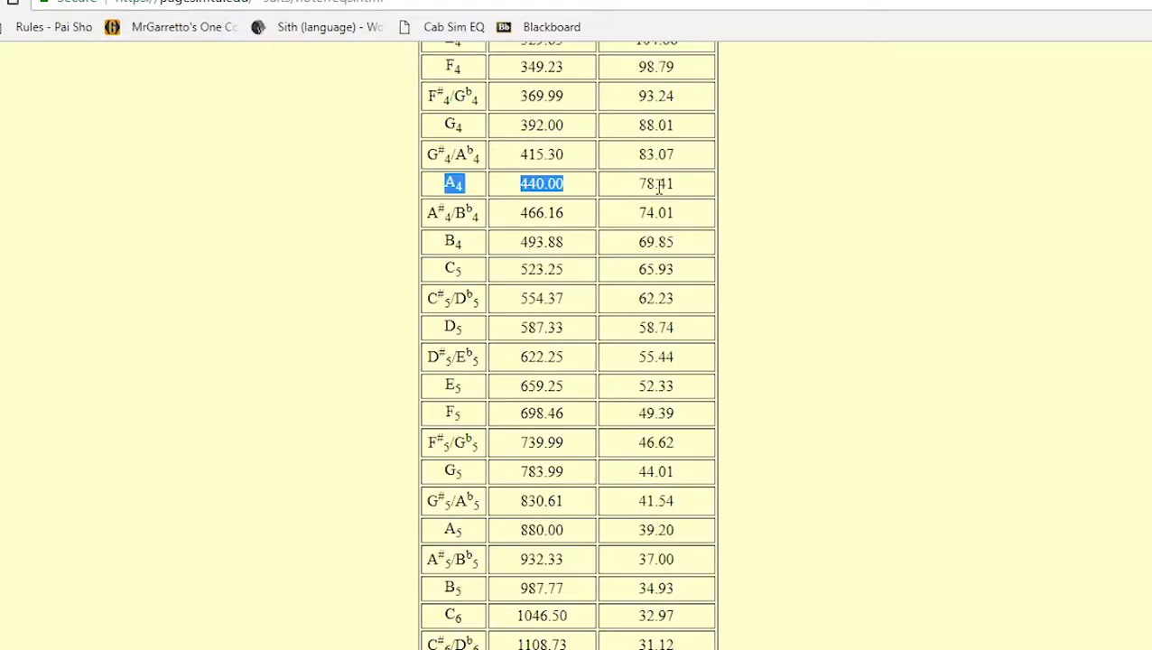
pyautogui.click(660, 186)
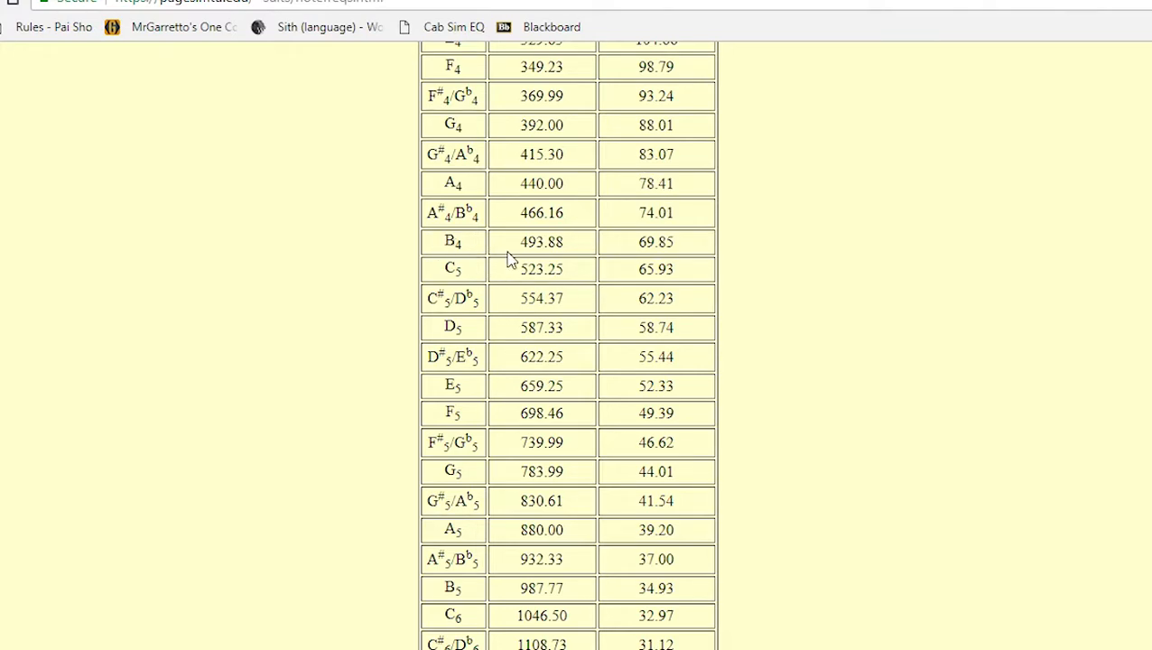
pyautogui.moveTo(520, 253); pyautogui.dragTo(571, 249)
pyautogui.moveTo(655, 648)
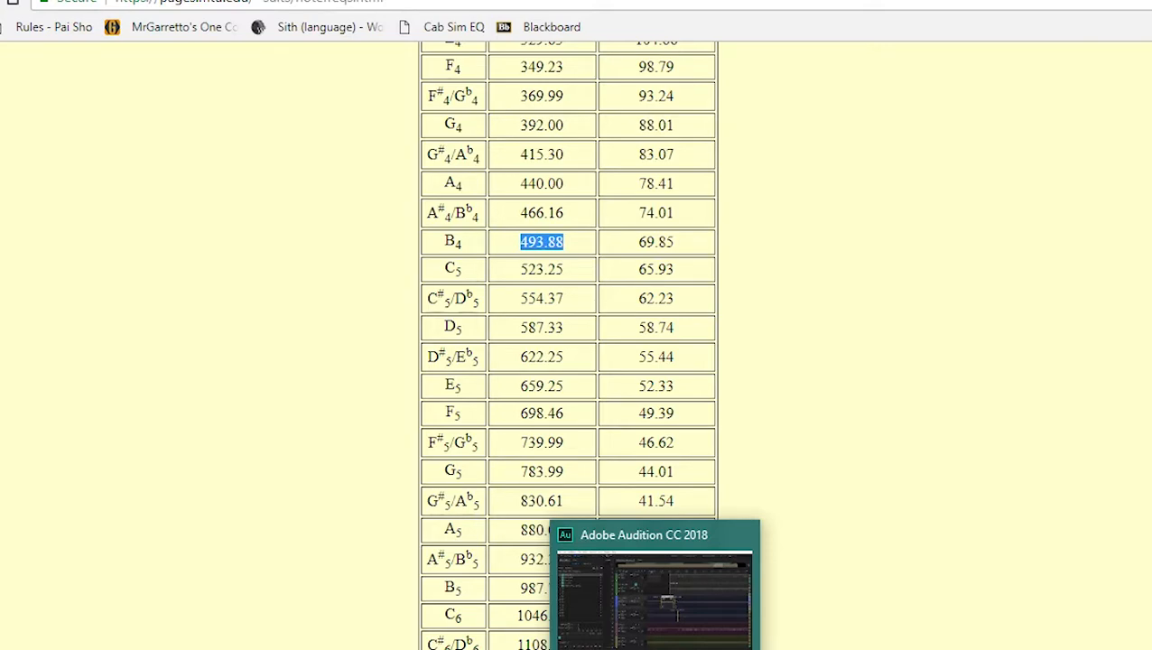
# Switch back to Adobe Audition and examine the clip's Notch Filter frequencies and Hard Limiter settings, closing both effect windows
pyautogui.click(654, 600)
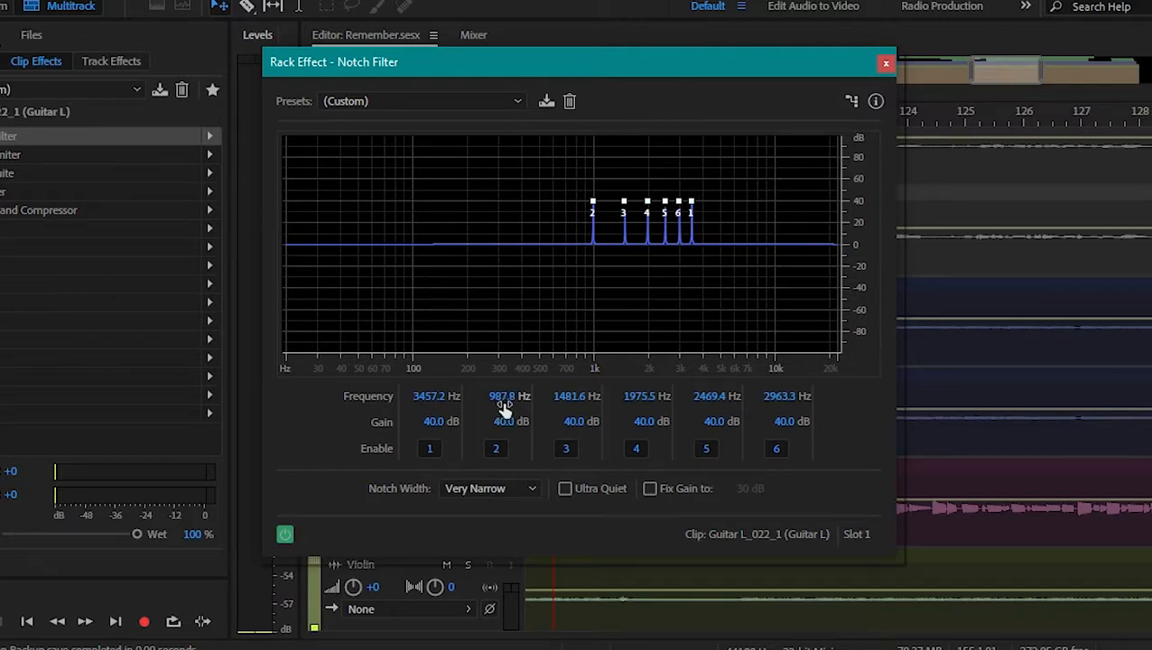
pyautogui.moveTo(503, 406); pyautogui.dragTo(507, 401)
pyautogui.click(886, 65)
pyautogui.doubleClick(177, 154)
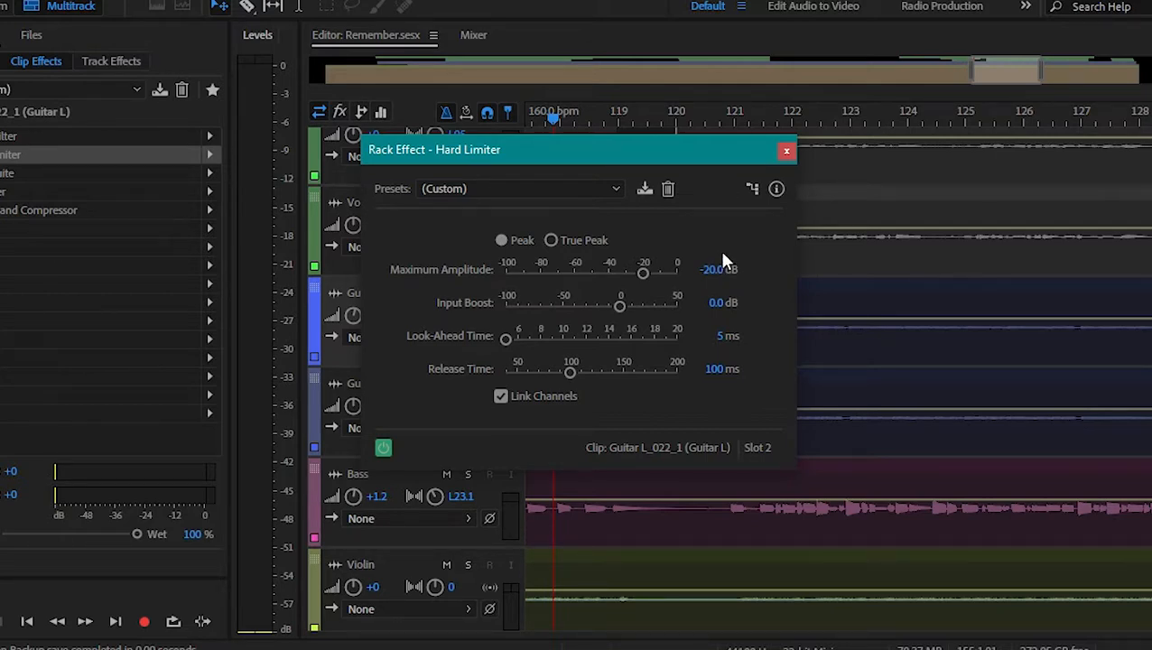
pyautogui.click(785, 152)
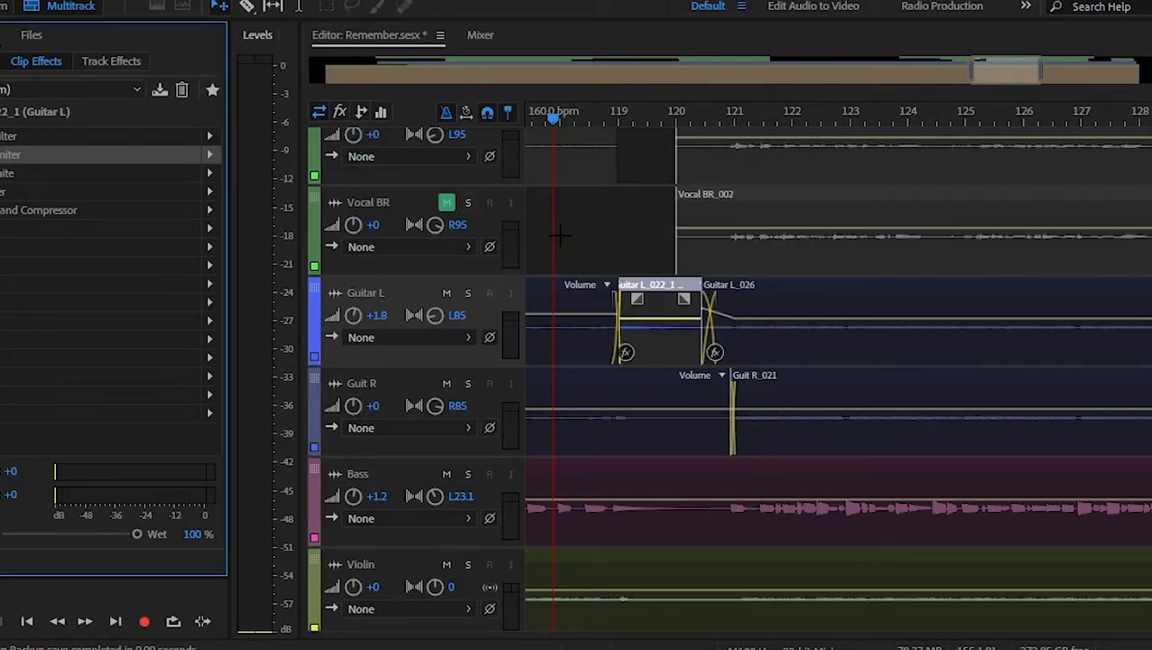
# Play the Guitar L transition from about measure 118, and replay it from just before measure 119
pyautogui.click(557, 124)
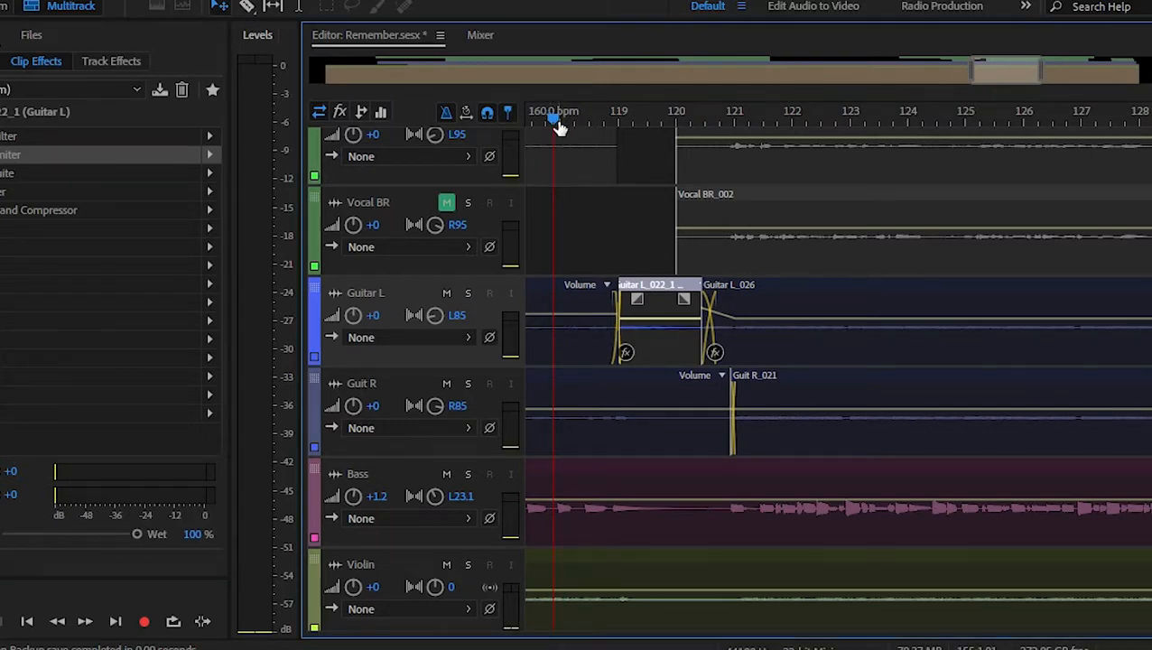
pyautogui.press('space')
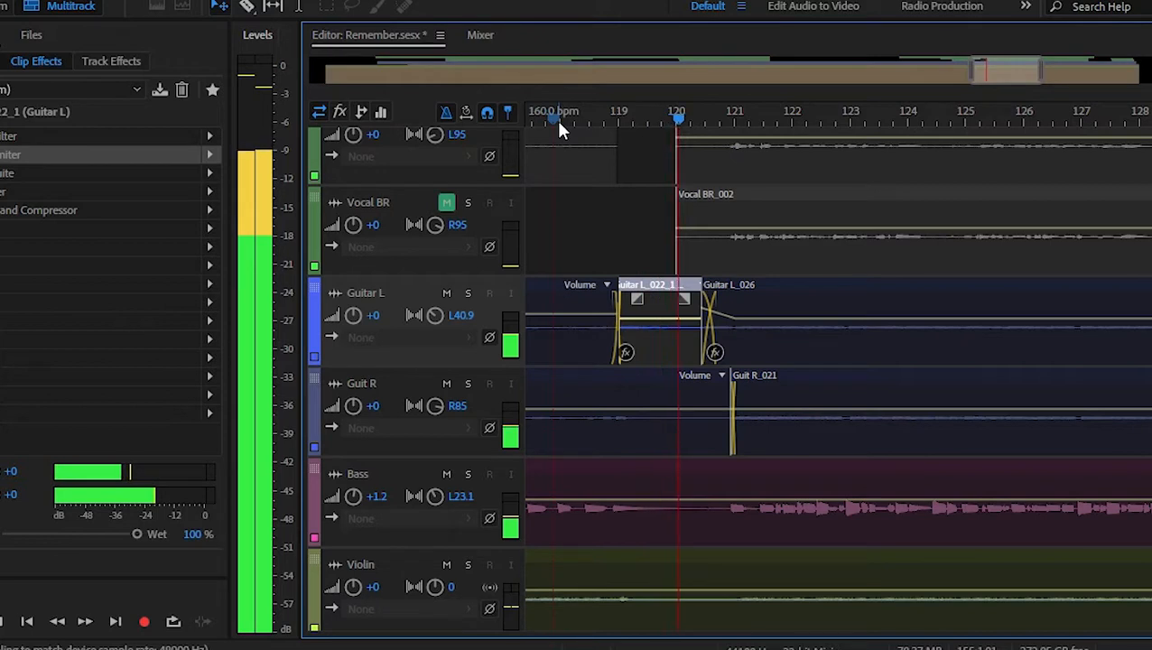
pyautogui.press('space')
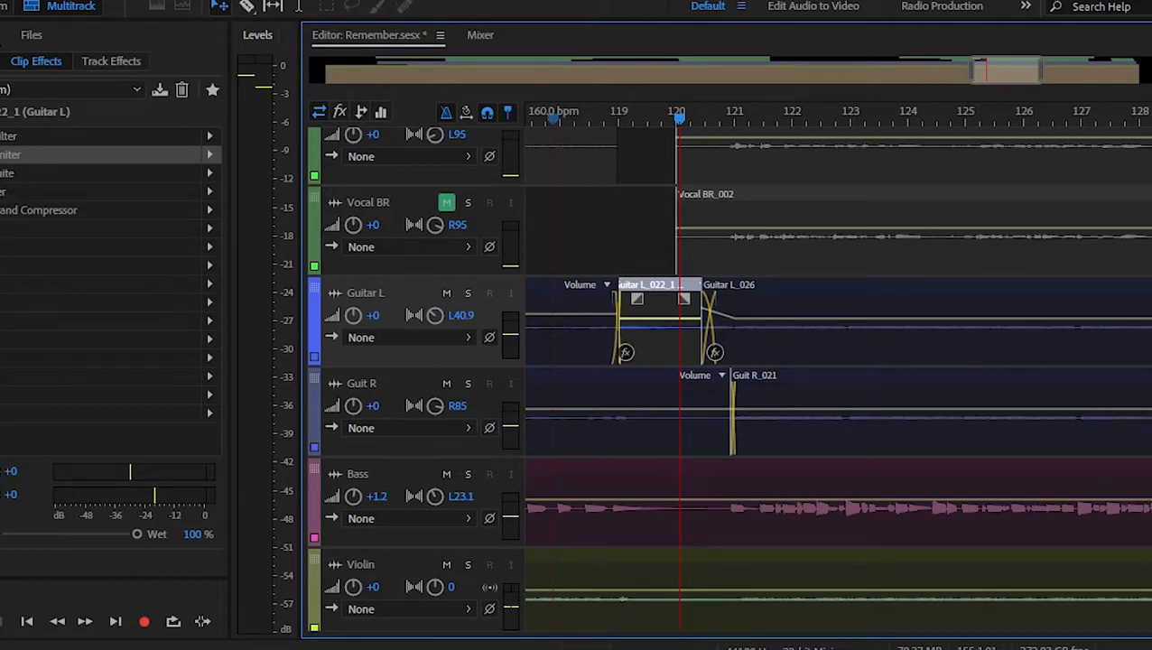
pyautogui.click(607, 120)
pyautogui.press('space')
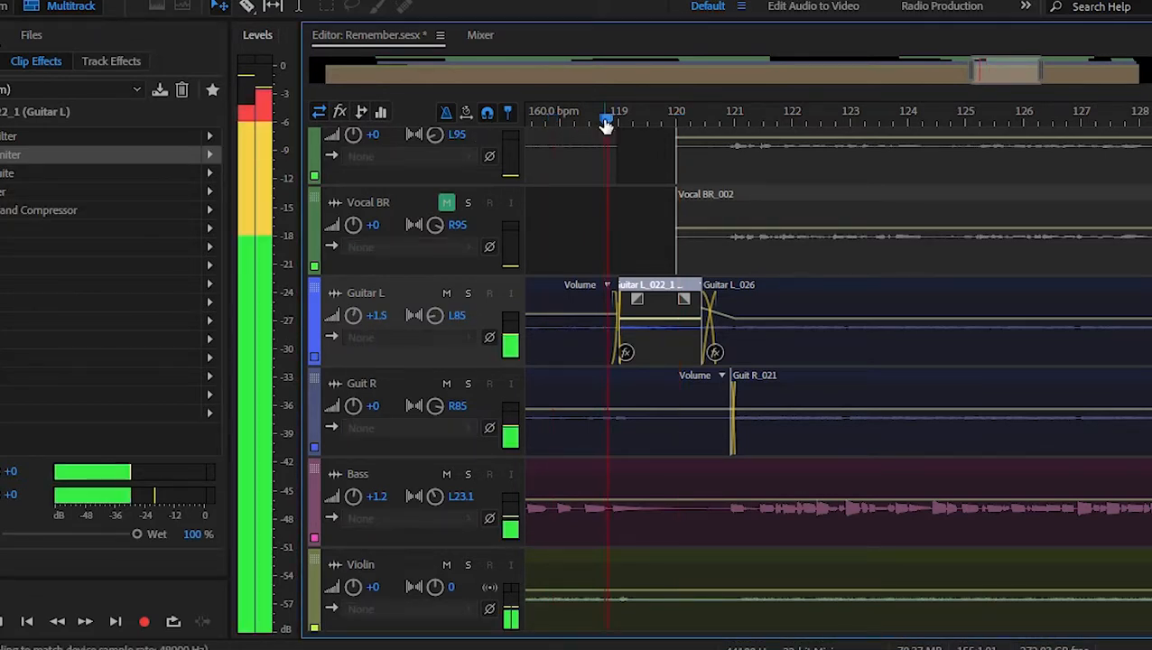
pyautogui.press('space')
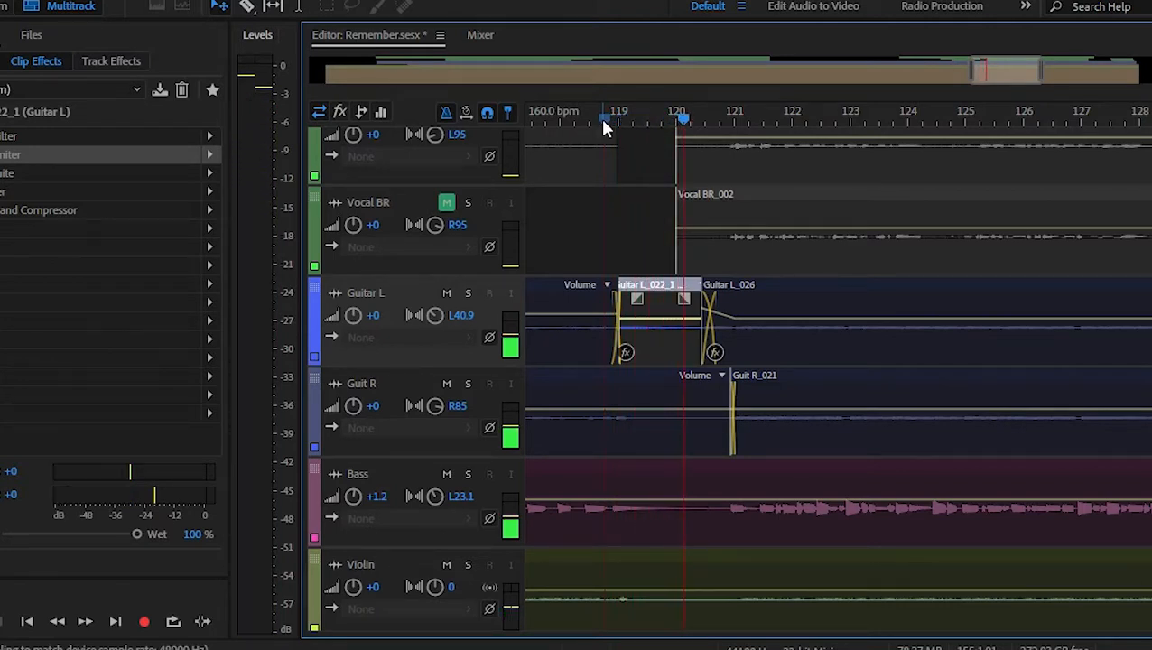
# Examine the Guitar L_022_1 clip's GuitarSuite distortion, filter and amplifier settings, and close the effect window
pyautogui.click(8, 154)
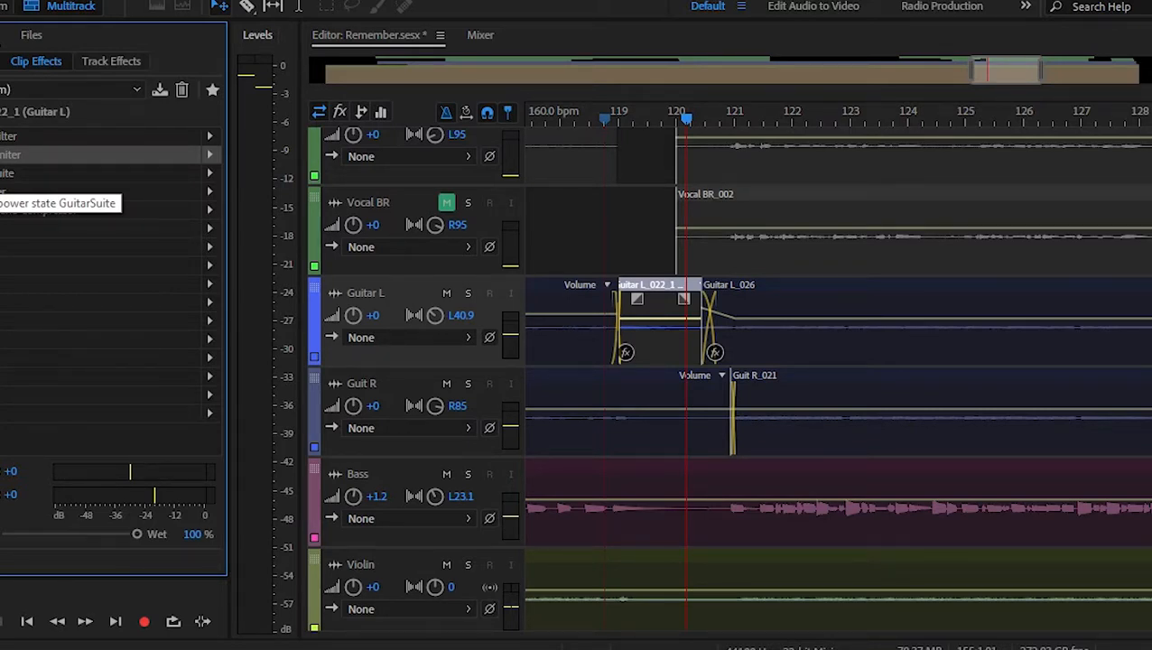
pyautogui.doubleClick(2, 178)
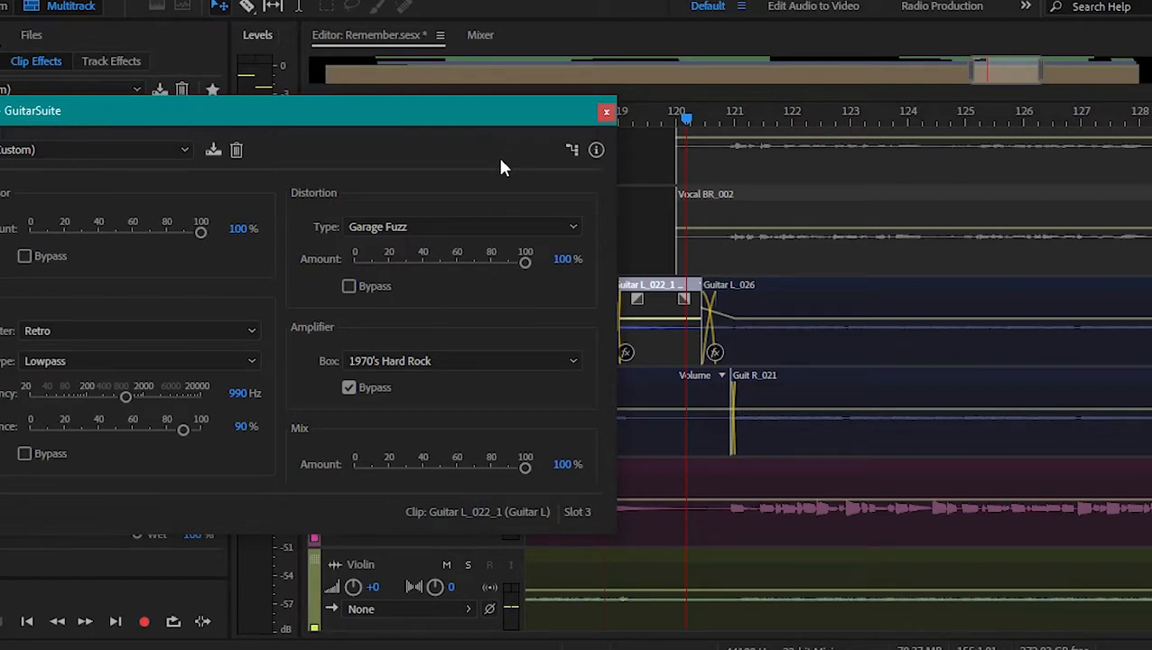
pyautogui.click(601, 118)
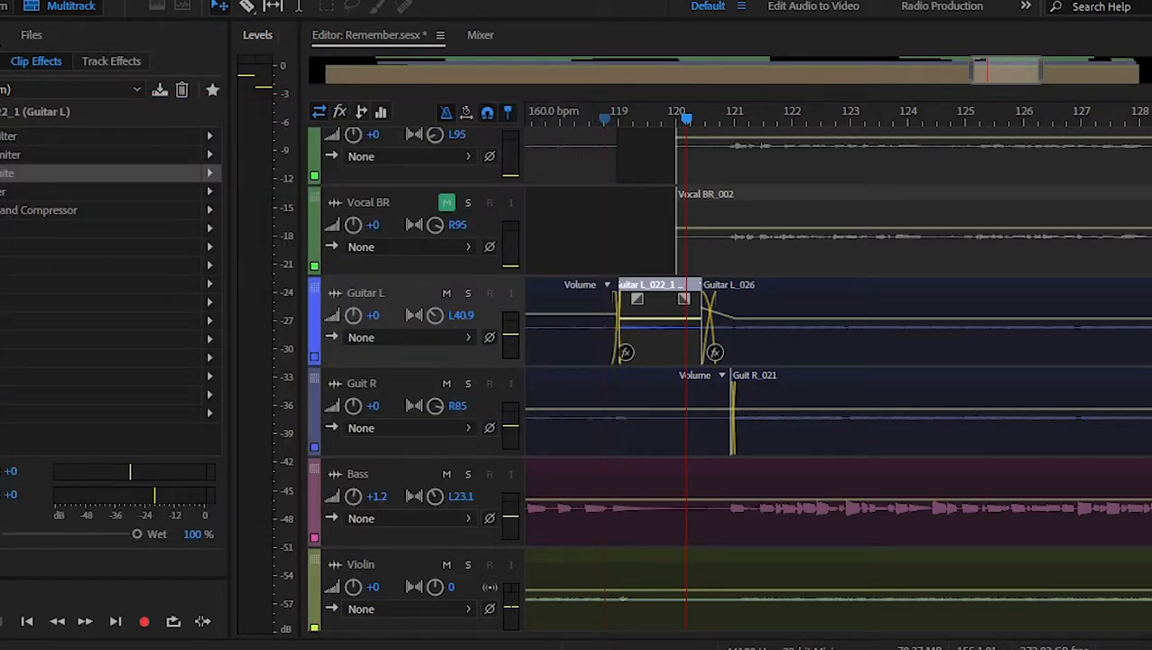
pyautogui.doubleClick(4, 175)
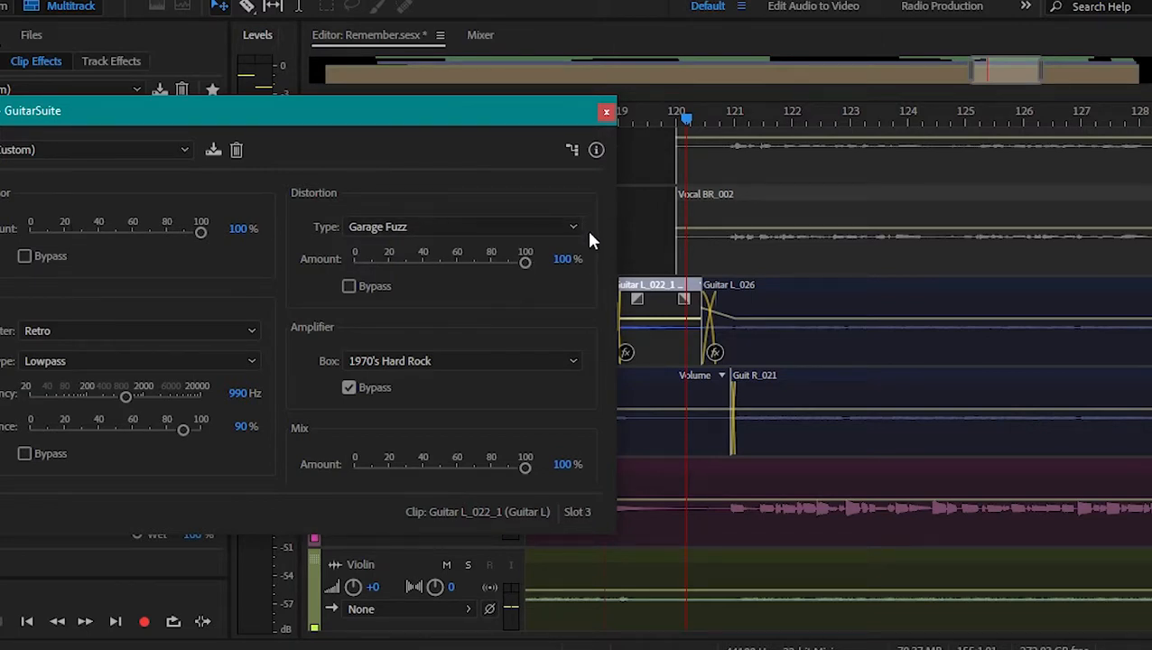
pyautogui.click(605, 111)
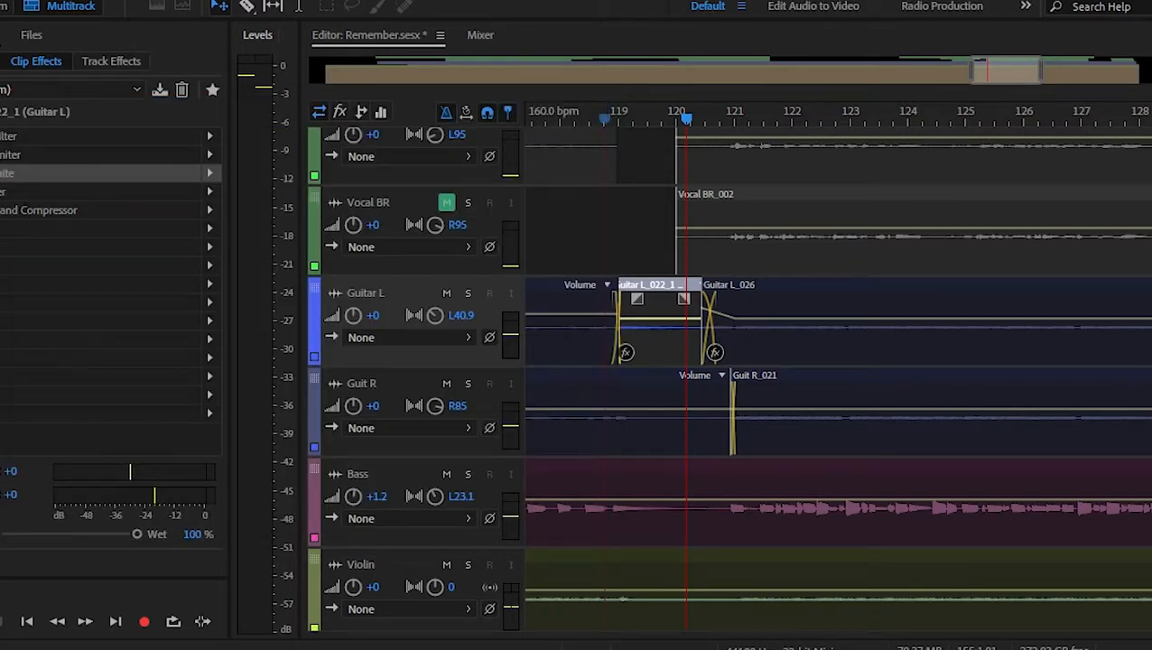
pyautogui.click(2, 174)
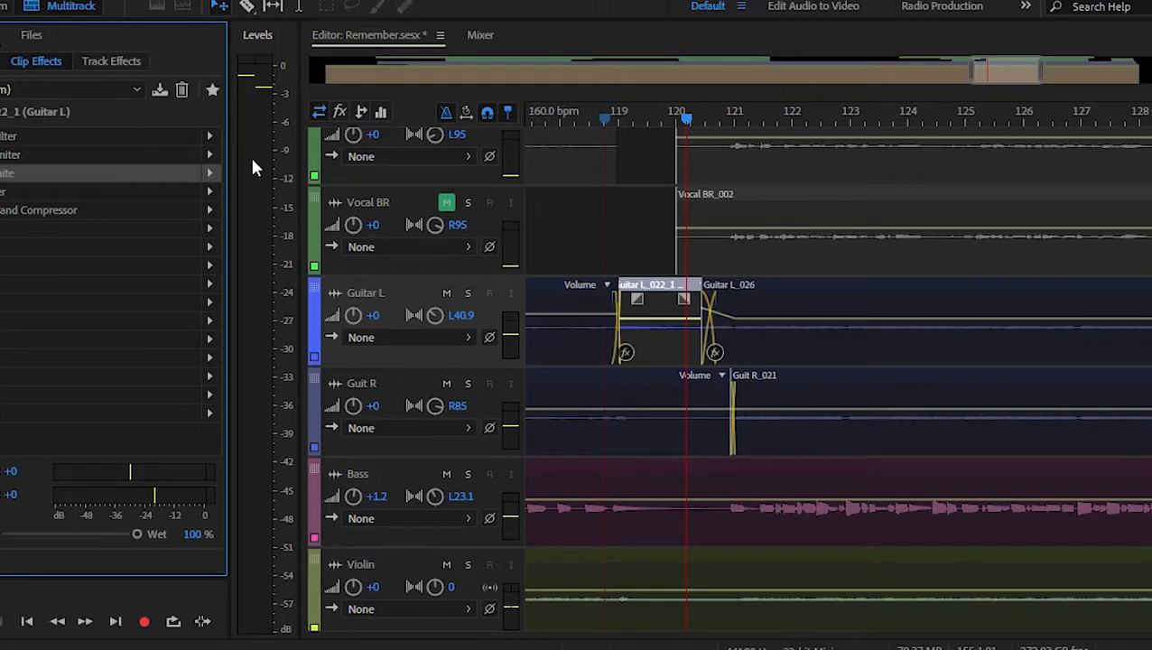
# Examine the clip's FFT Filter curve and Single-band Compressor settings, closing each effect window
pyautogui.doubleClick(22, 191)
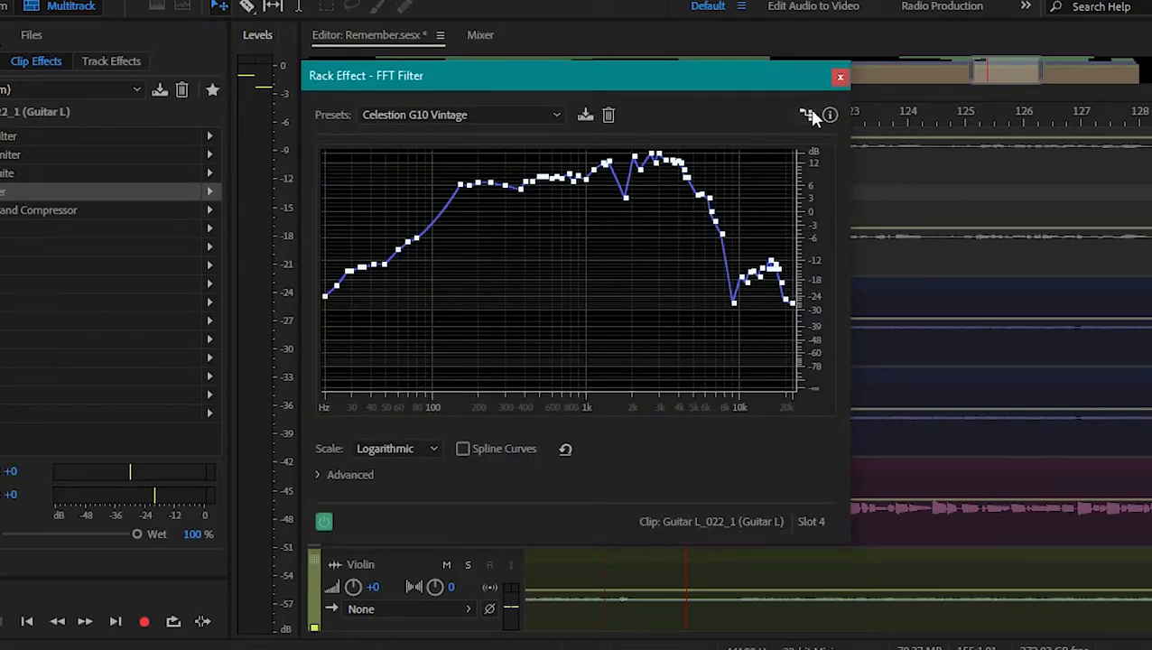
pyautogui.click(839, 76)
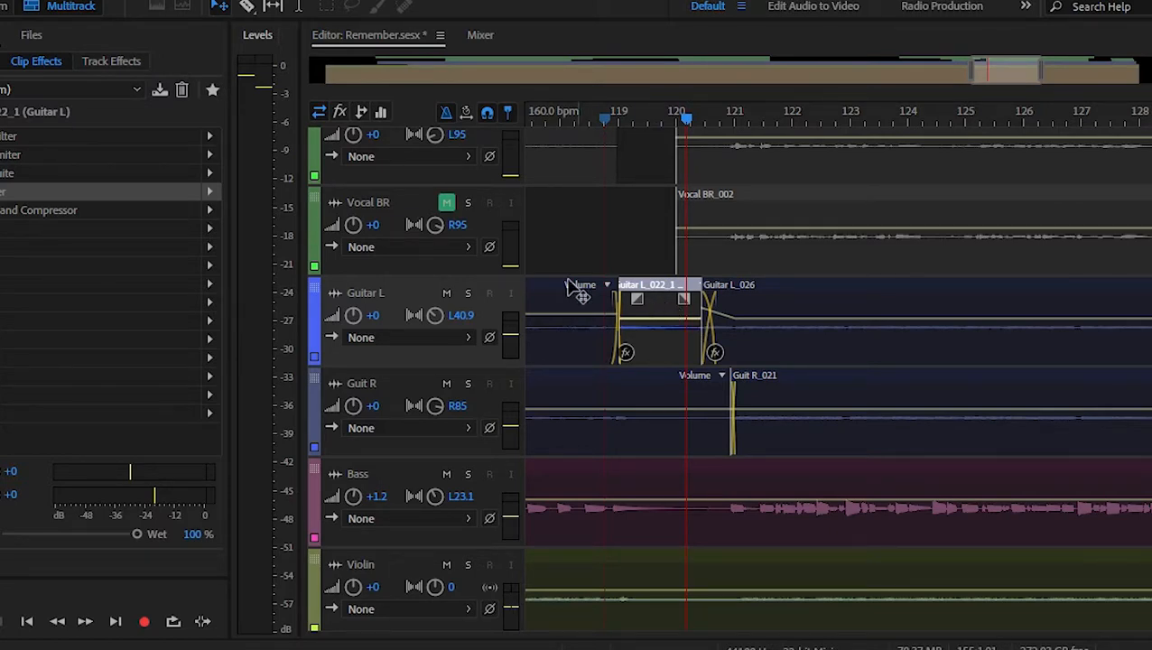
pyautogui.click(3, 209)
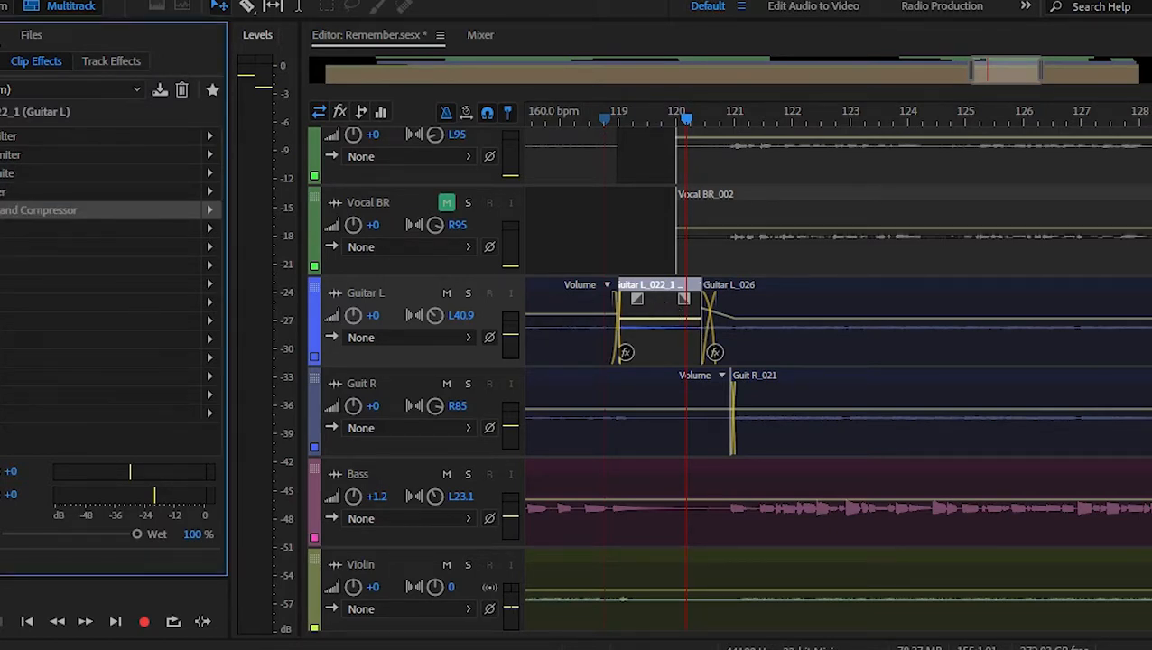
pyautogui.doubleClick(56, 212)
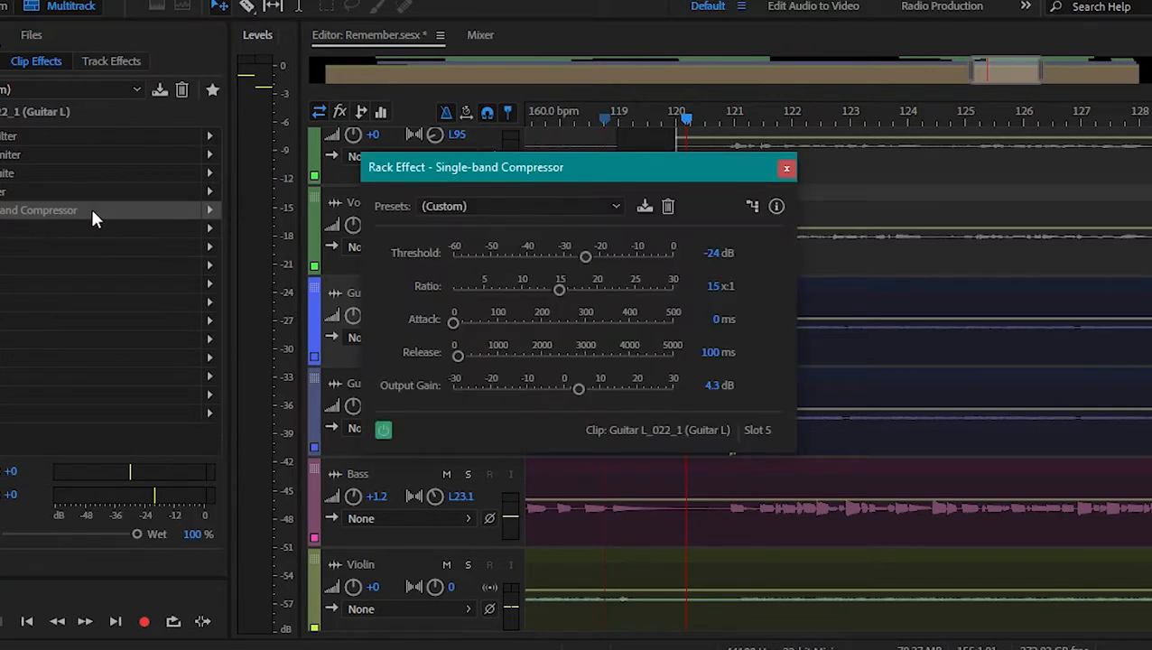
pyautogui.click(785, 171)
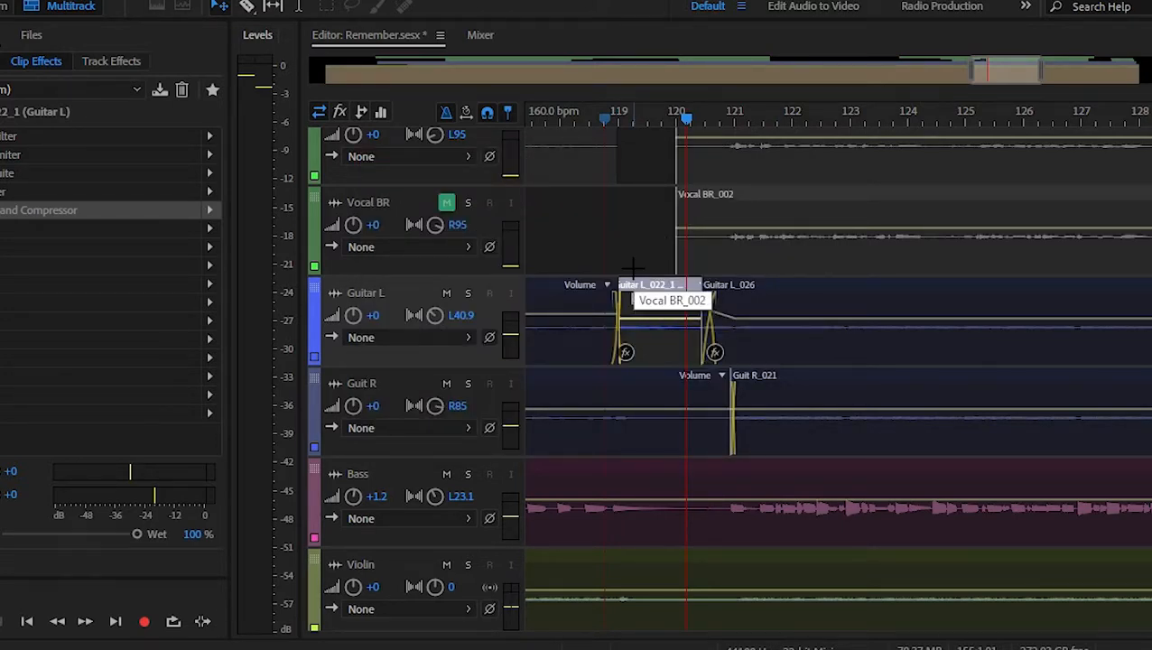
# Inspect the Guitar L_022_1 clip's crossfades up close, and play the passage from shortly after measure 118 to about measure 122
pyautogui.click(585, 116)
pyautogui.scroll(2, 617, 116)
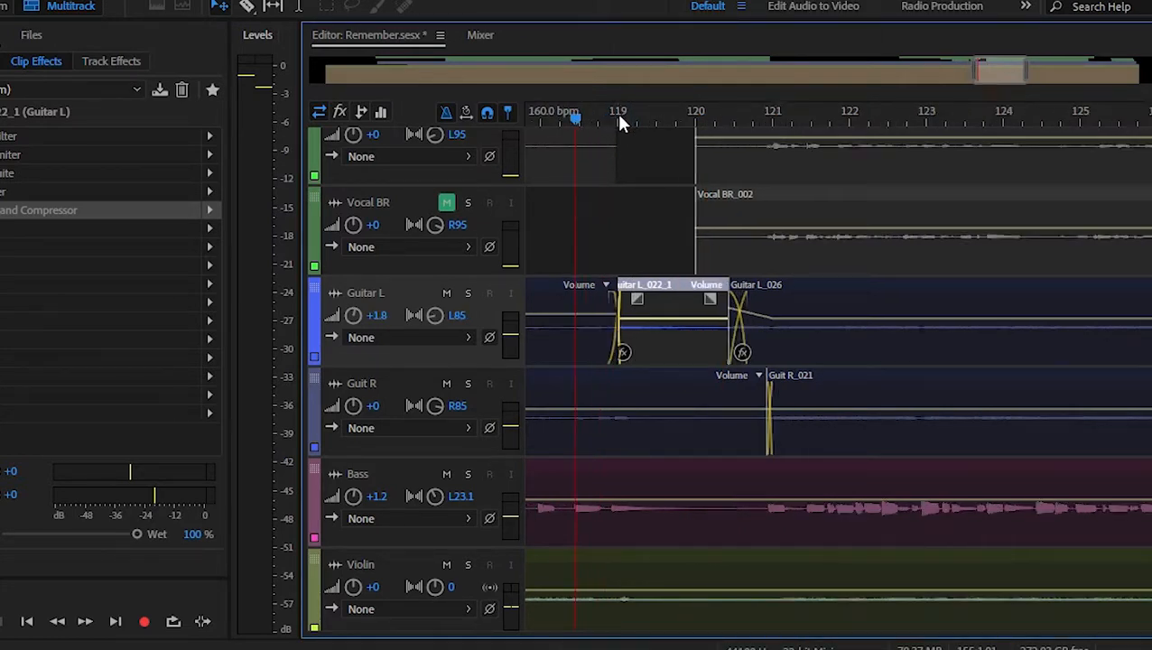
pyautogui.scroll(3, 616, 113)
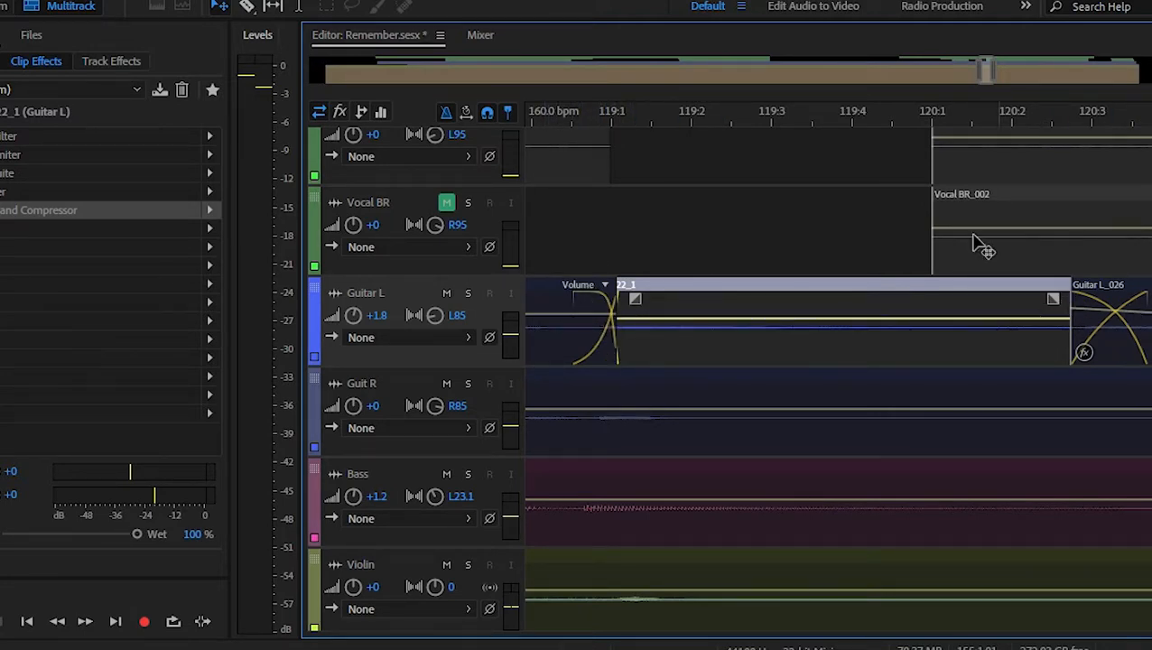
pyautogui.scroll(-3, 809, 121)
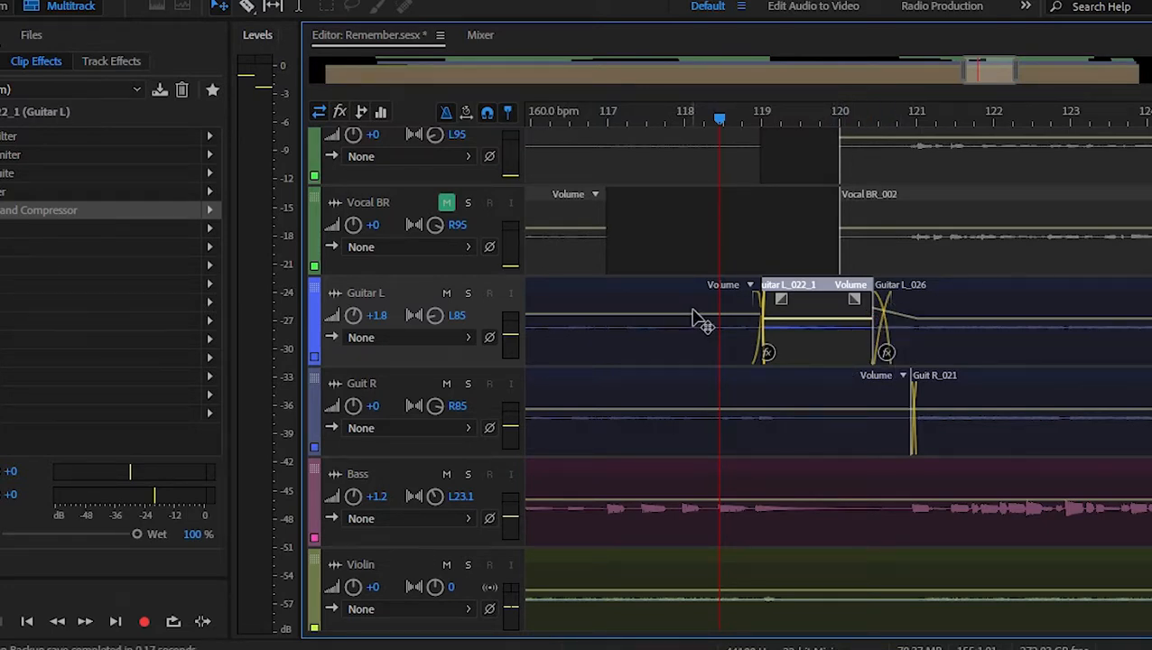
pyautogui.click(710, 124)
pyautogui.press('space')
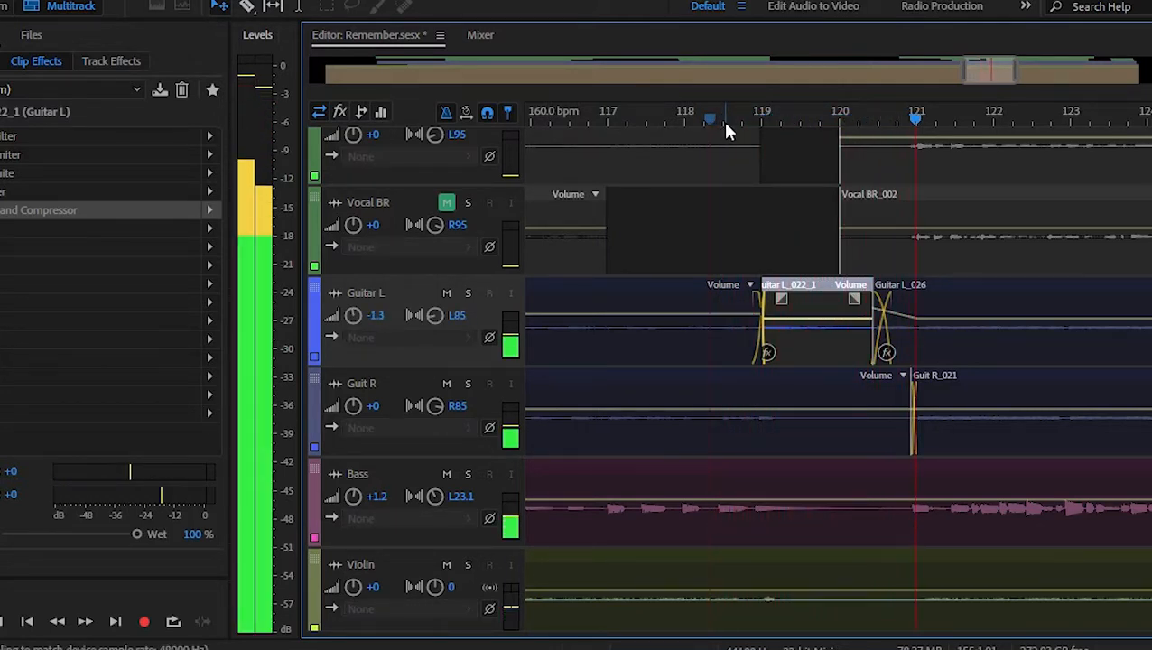
pyautogui.press('space')
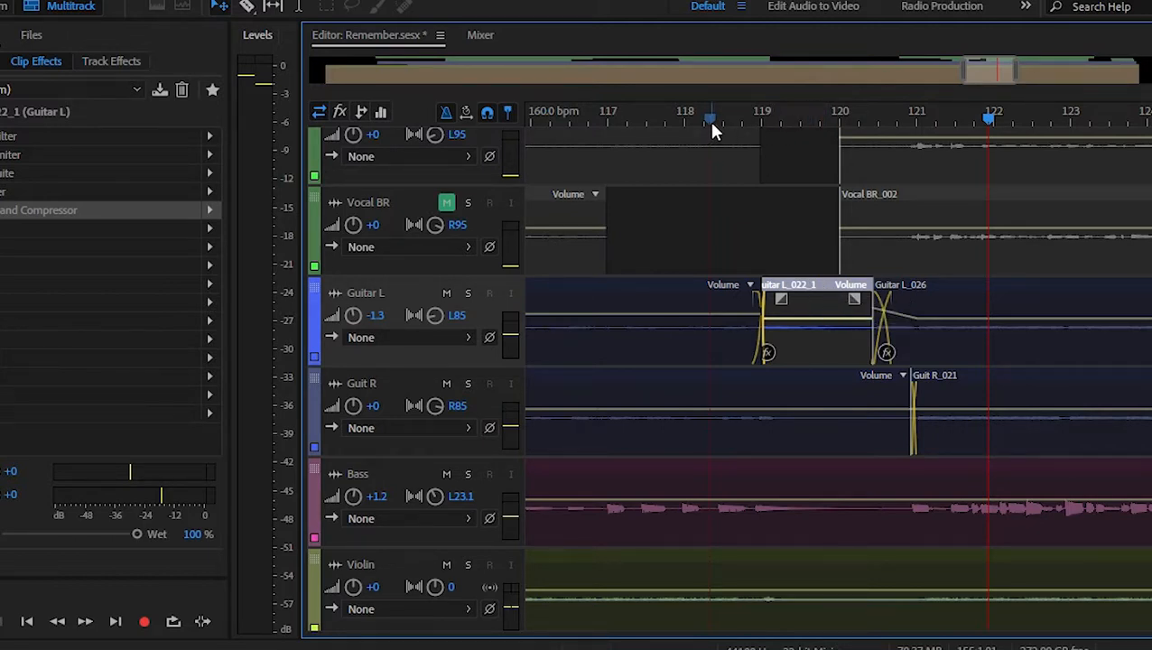
# Select the Guitar L clip preceding Guitar L_022_1 and open its Analog Delay effect to examine the settings
pyautogui.scroll(-2, 711, 126)
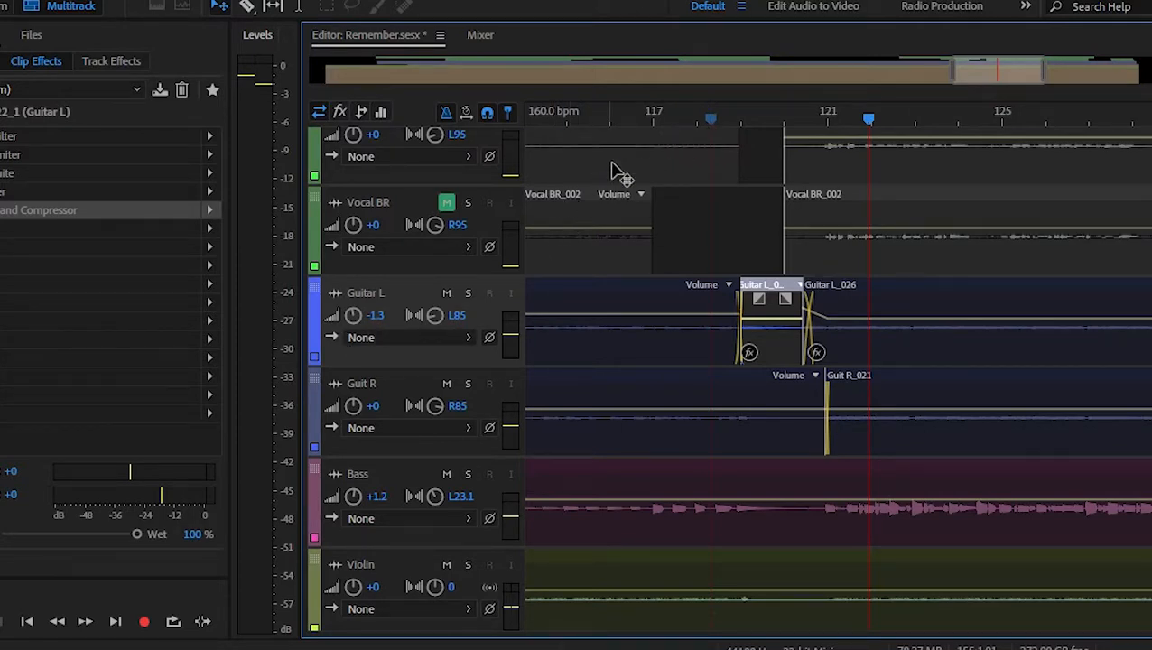
pyautogui.click(598, 301)
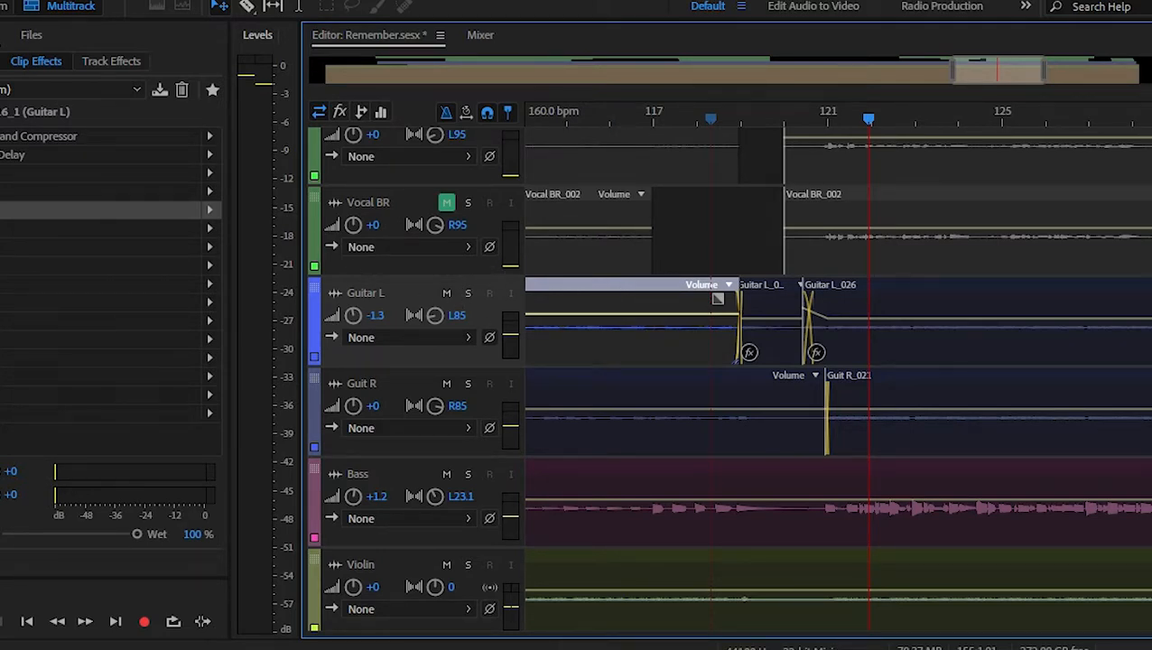
pyautogui.doubleClick(3, 163)
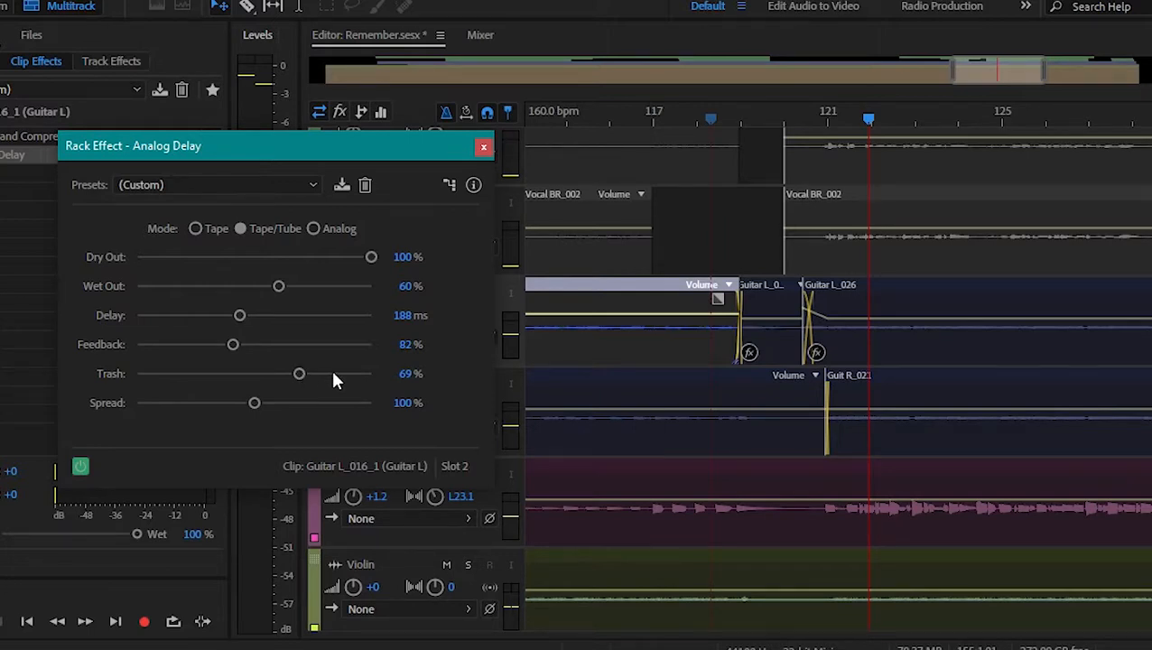
# Close the Analog Delay settings, and solo the Guitar L track just to play the transition from about measure 114 to past measure 119
pyautogui.click(484, 148)
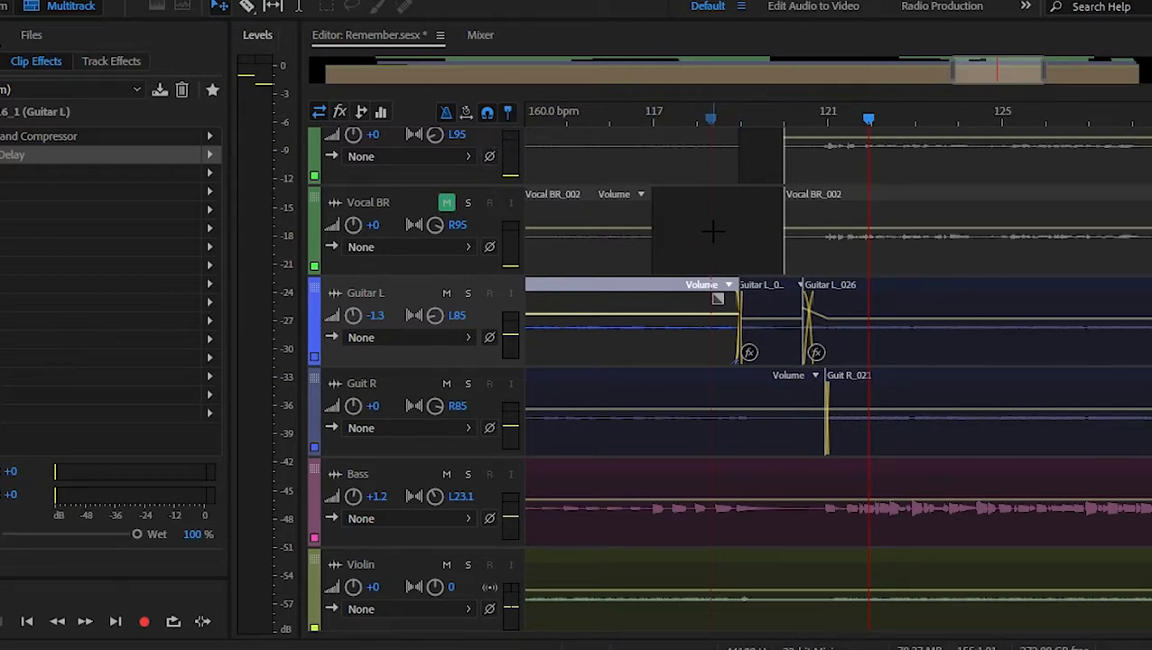
pyautogui.click(467, 293)
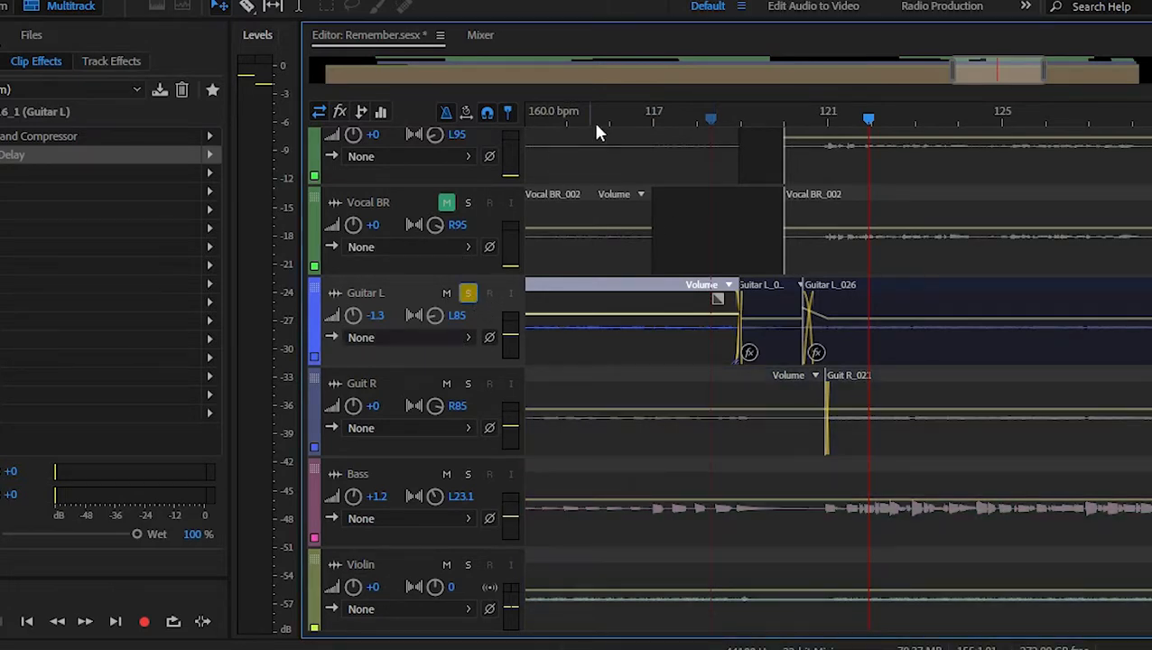
pyautogui.click(545, 121)
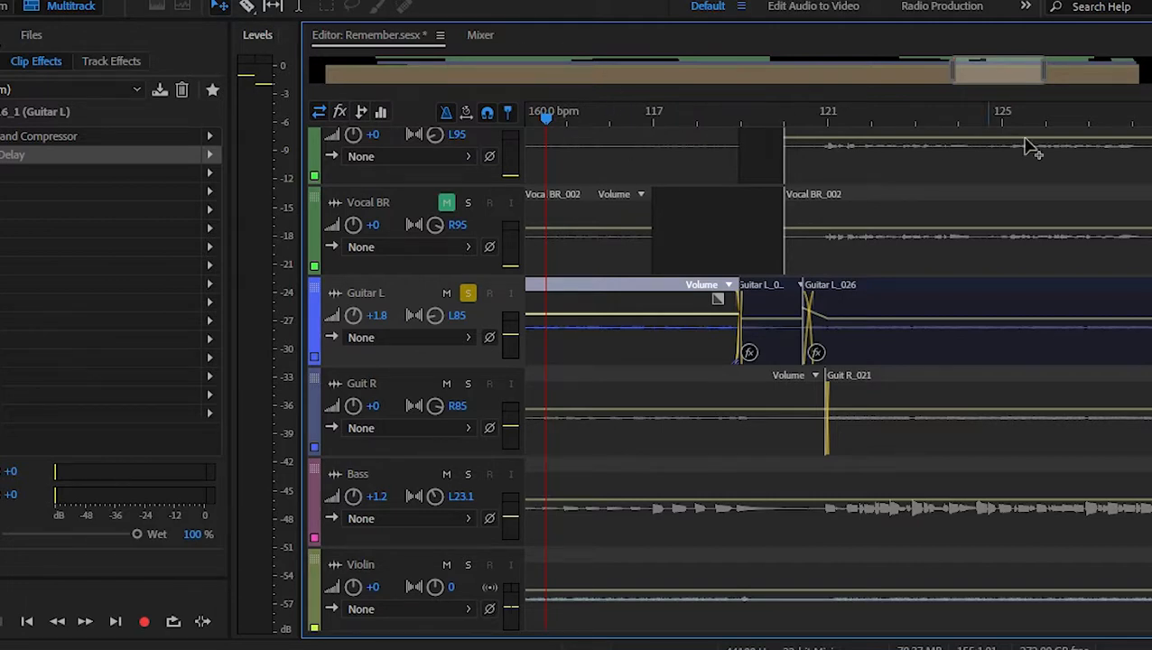
pyautogui.moveTo(992, 70); pyautogui.dragTo(973, 70)
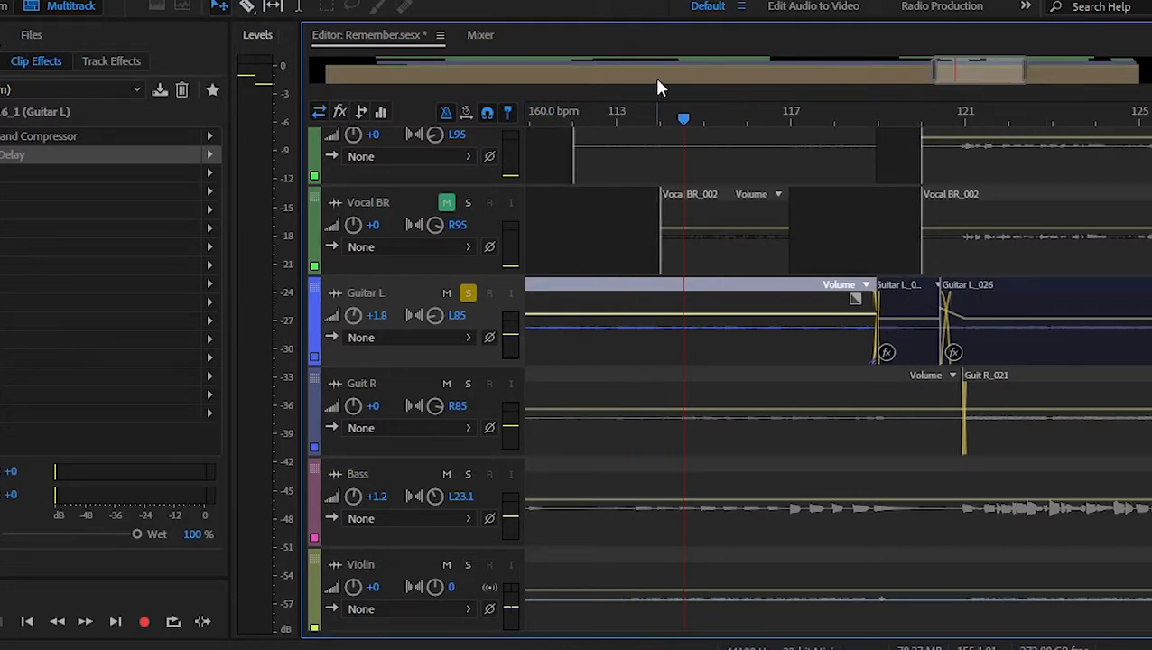
pyautogui.click(665, 122)
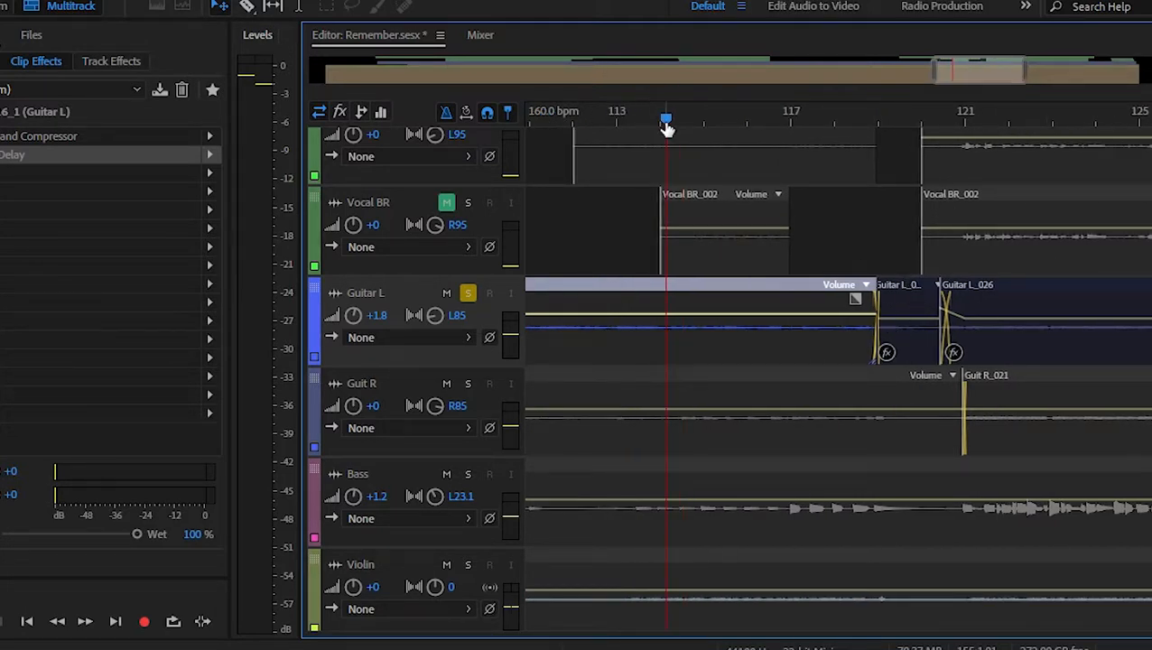
pyautogui.press('space')
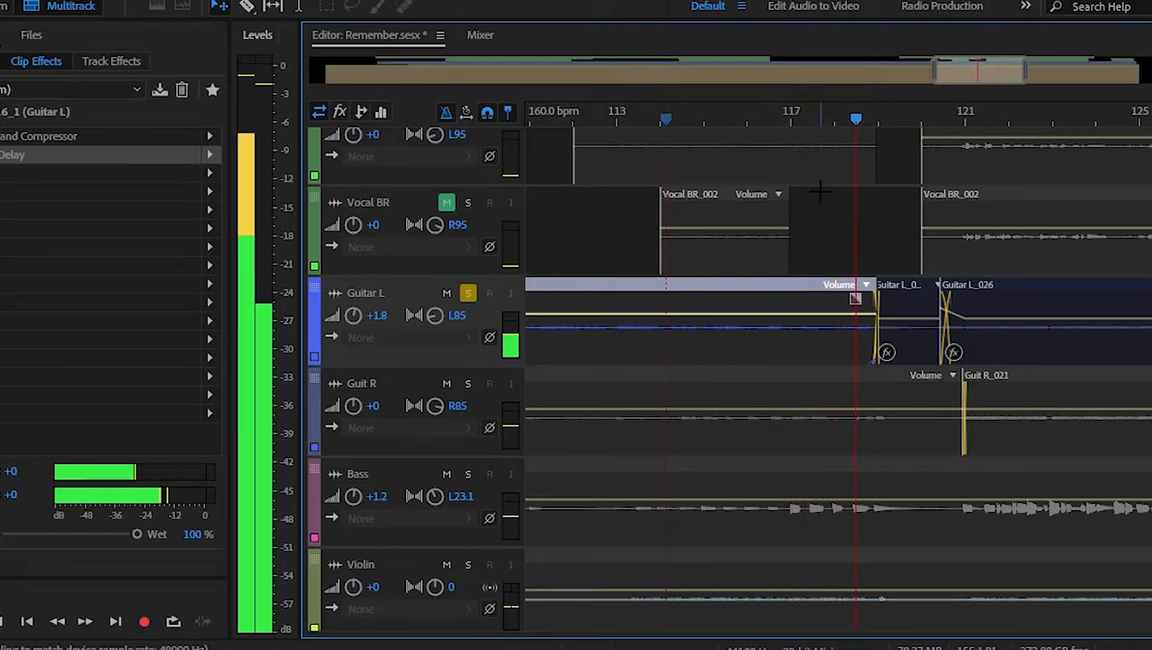
pyautogui.press('space')
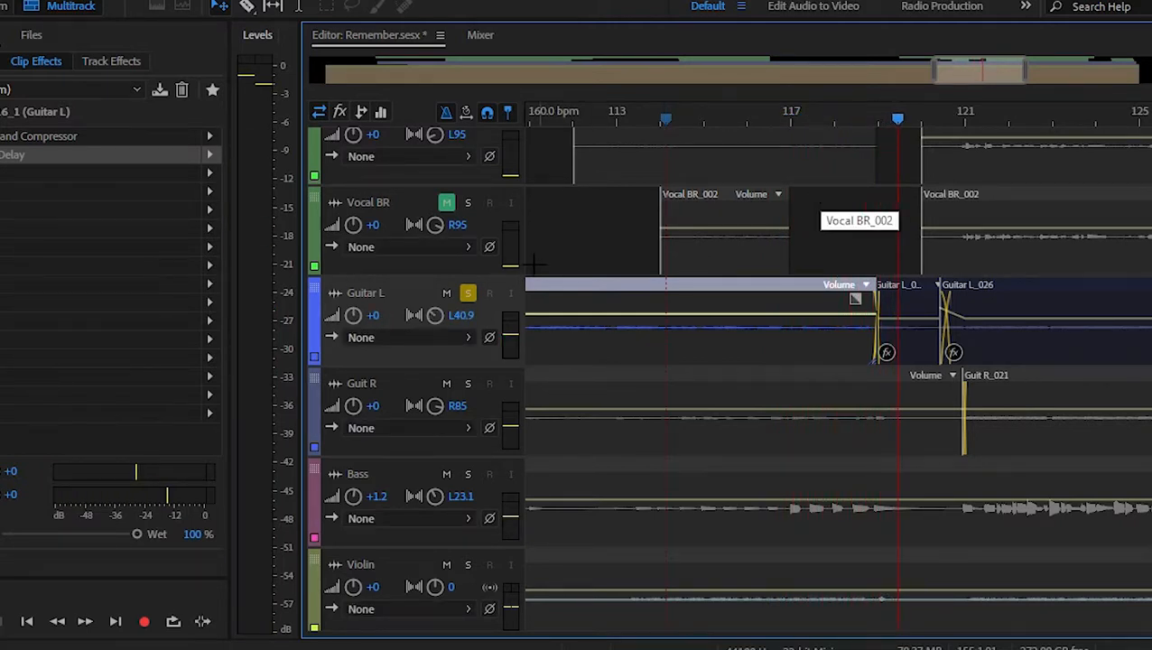
pyautogui.click(468, 294)
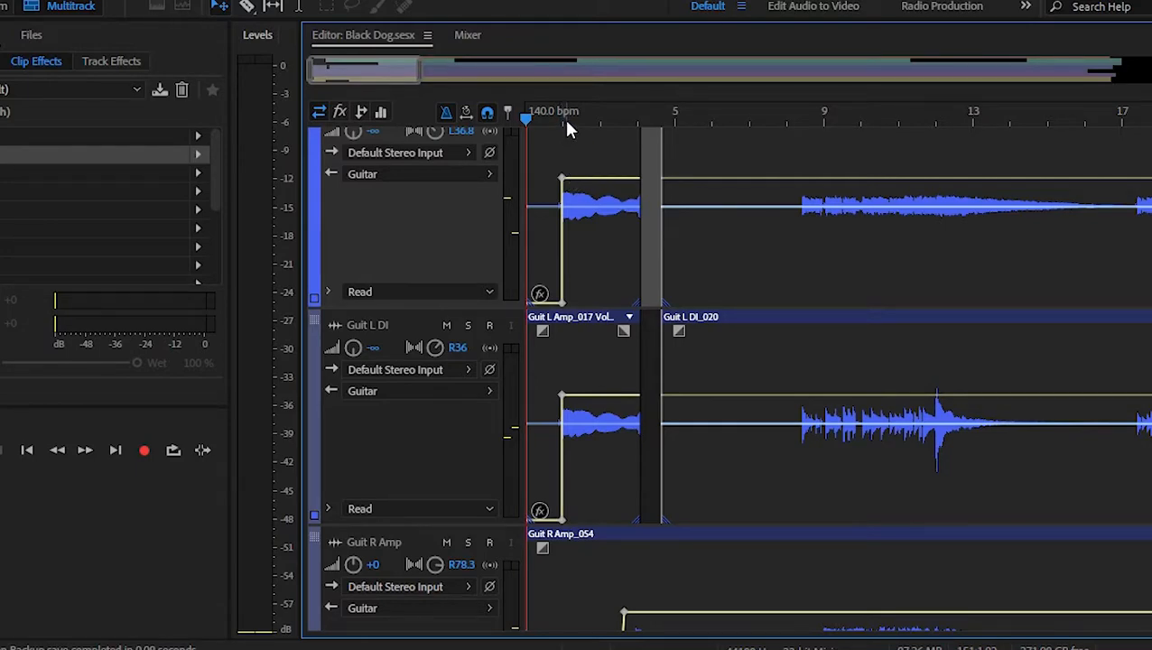
# Select the Guit L Amp_017 clip at the start of the Black Dog session, and examine its Notch Filter settings
pyautogui.scroll(-3, 567, 121)
pyautogui.scroll(1, 567, 121)
pyautogui.scroll(-1, 404, 203)
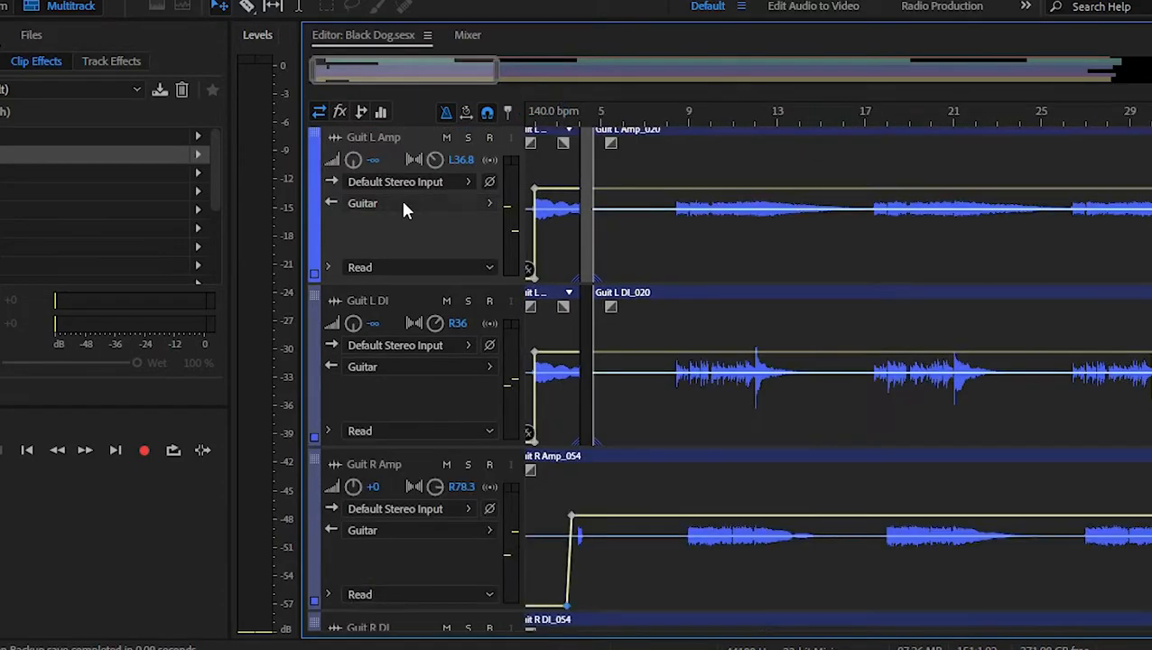
pyautogui.moveTo(409, 67); pyautogui.dragTo(391, 71)
pyautogui.scroll(3, 626, 235)
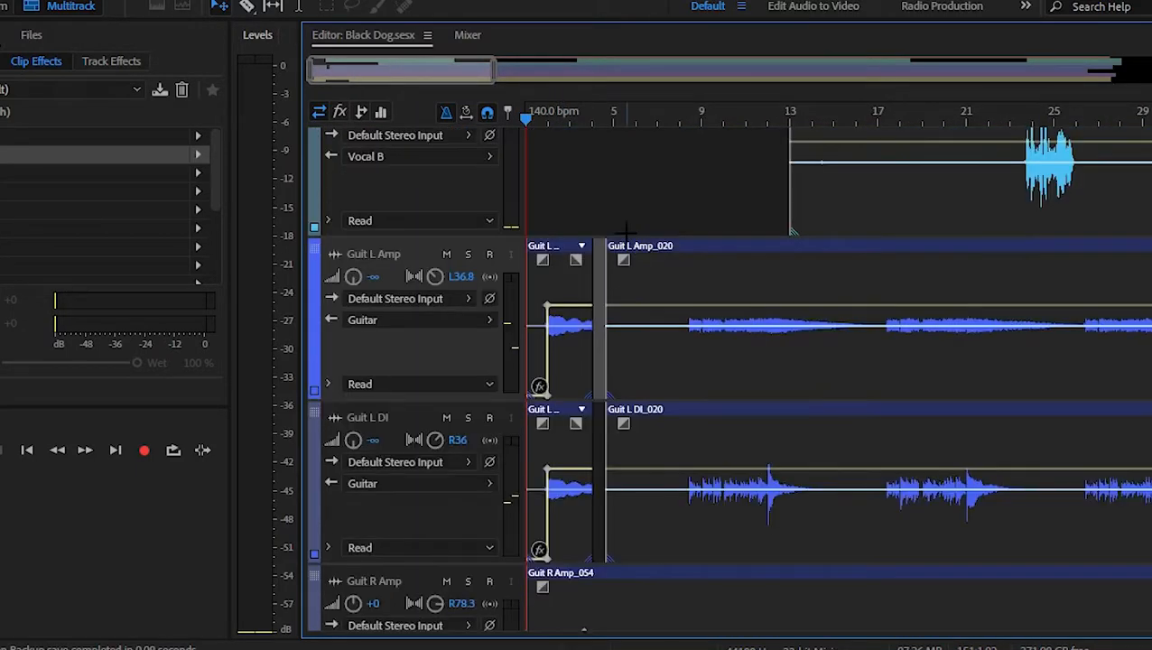
pyautogui.scroll(2, 626, 232)
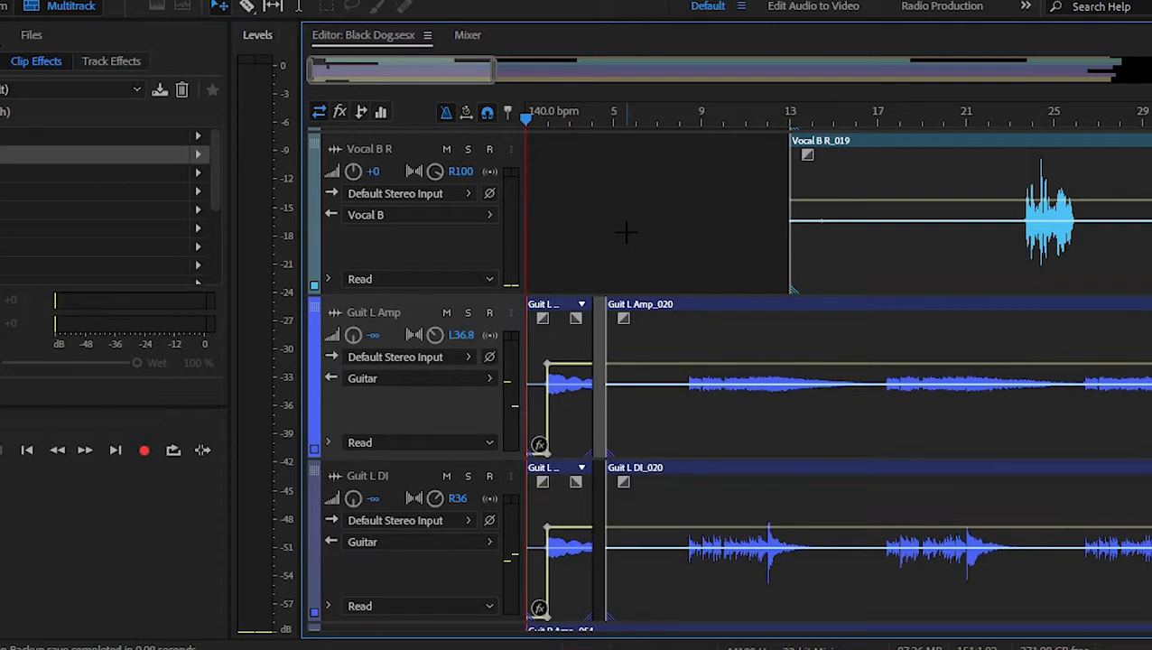
pyautogui.click(548, 354)
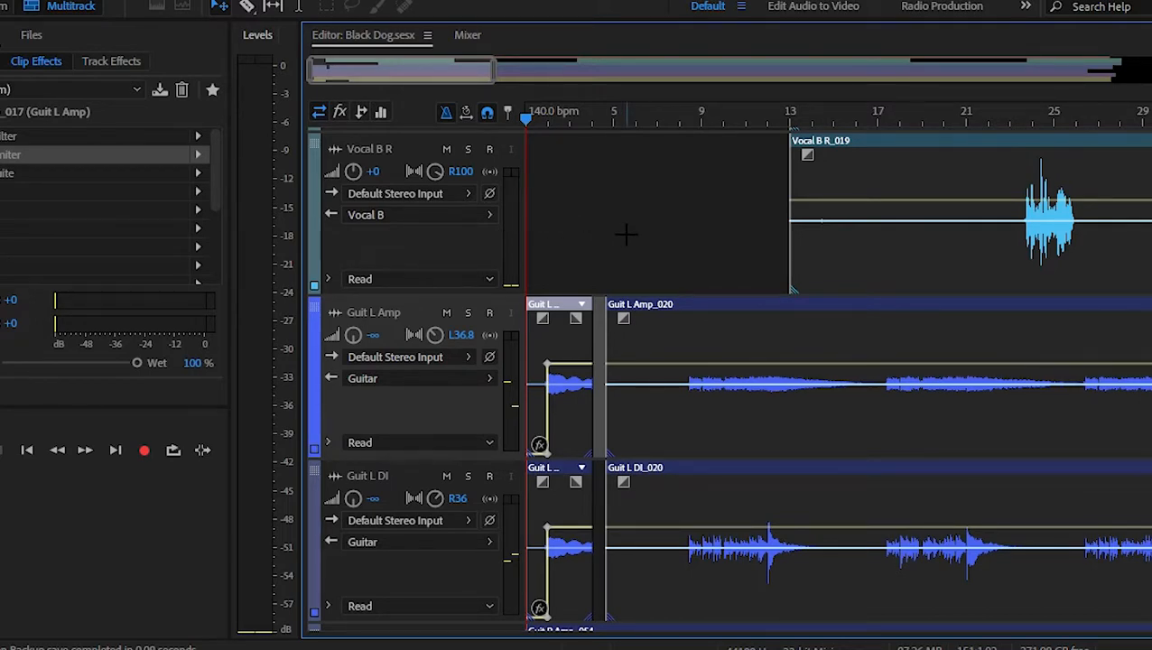
pyautogui.scroll(-1, 625, 234)
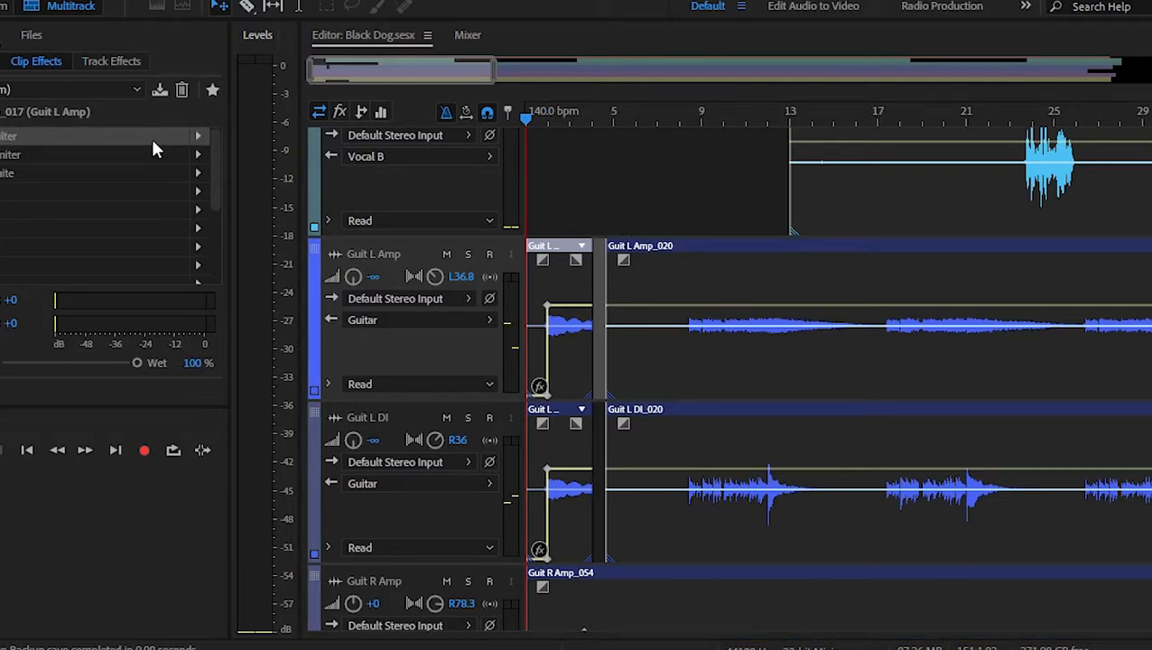
pyautogui.doubleClick(151, 139)
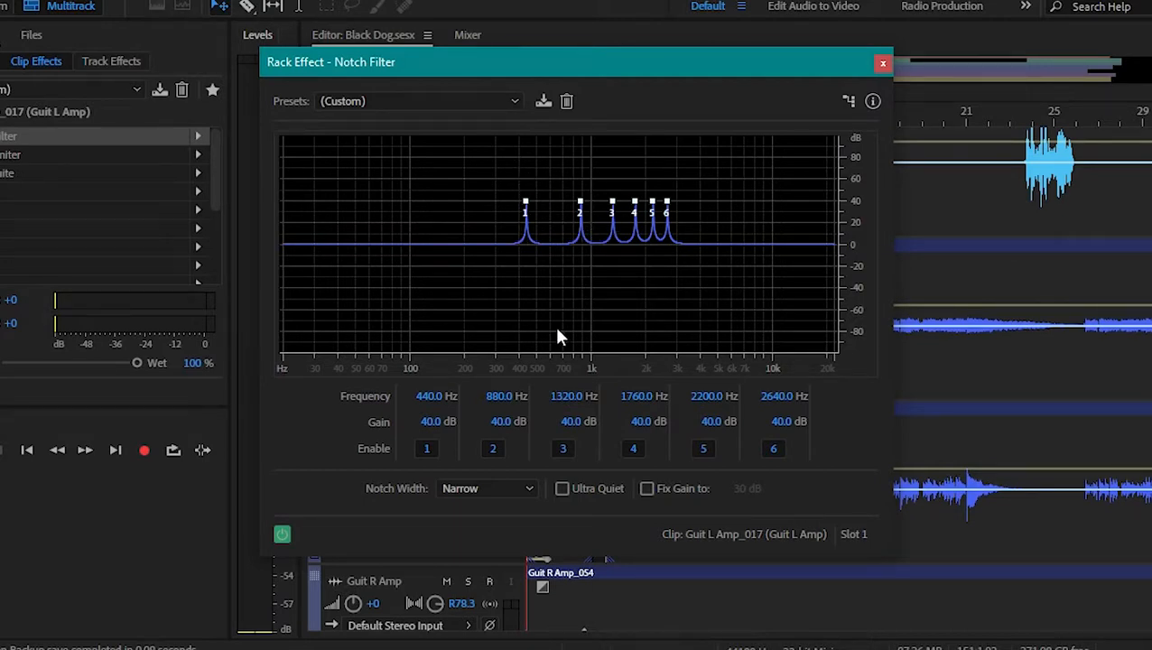
pyautogui.click(883, 65)
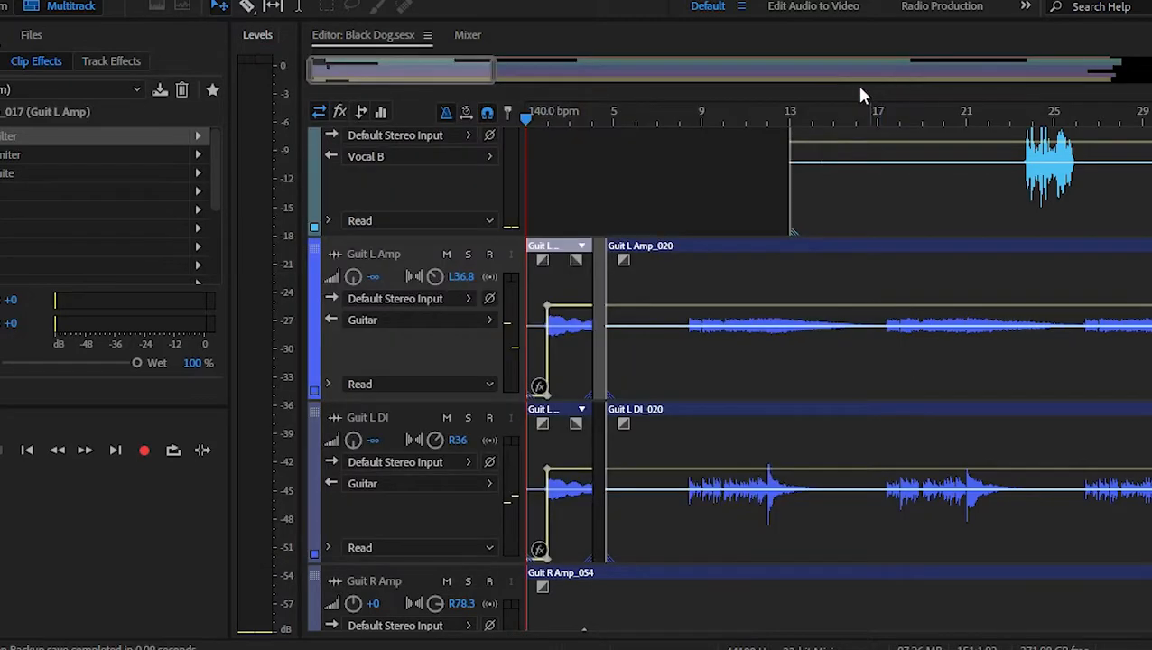
# Examine the Guit L Amp_017 clip's Hard Limiter, GuitarSuite and Amplify settings, closing each effect window
pyautogui.doubleClick(147, 157)
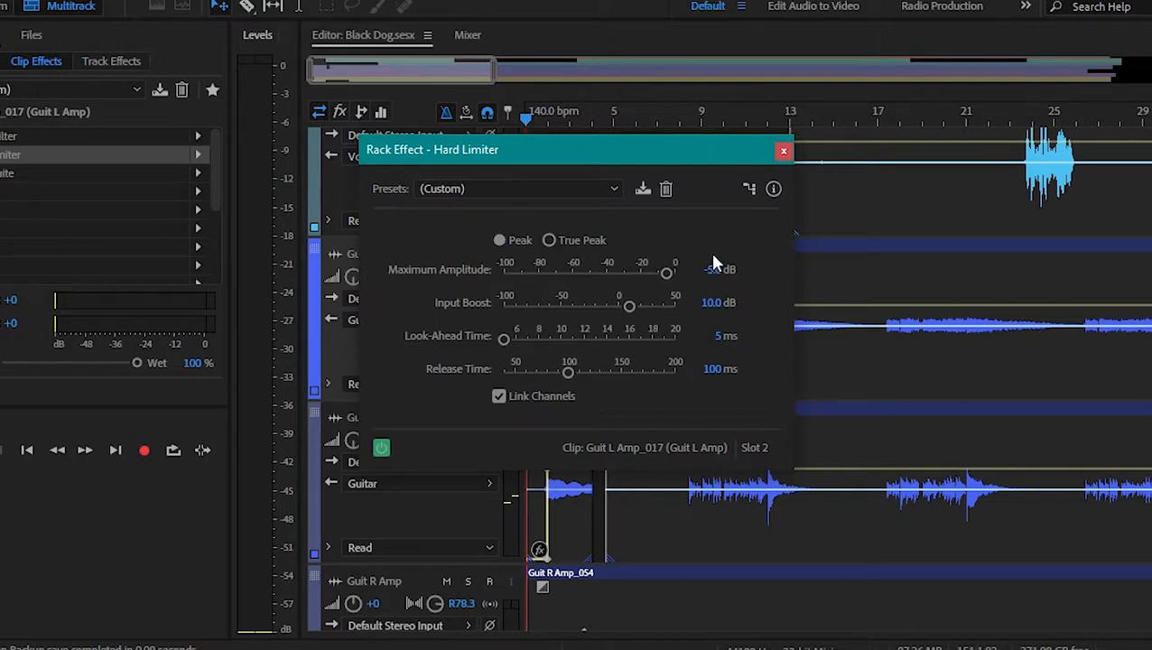
pyautogui.click(783, 151)
pyautogui.doubleClick(184, 176)
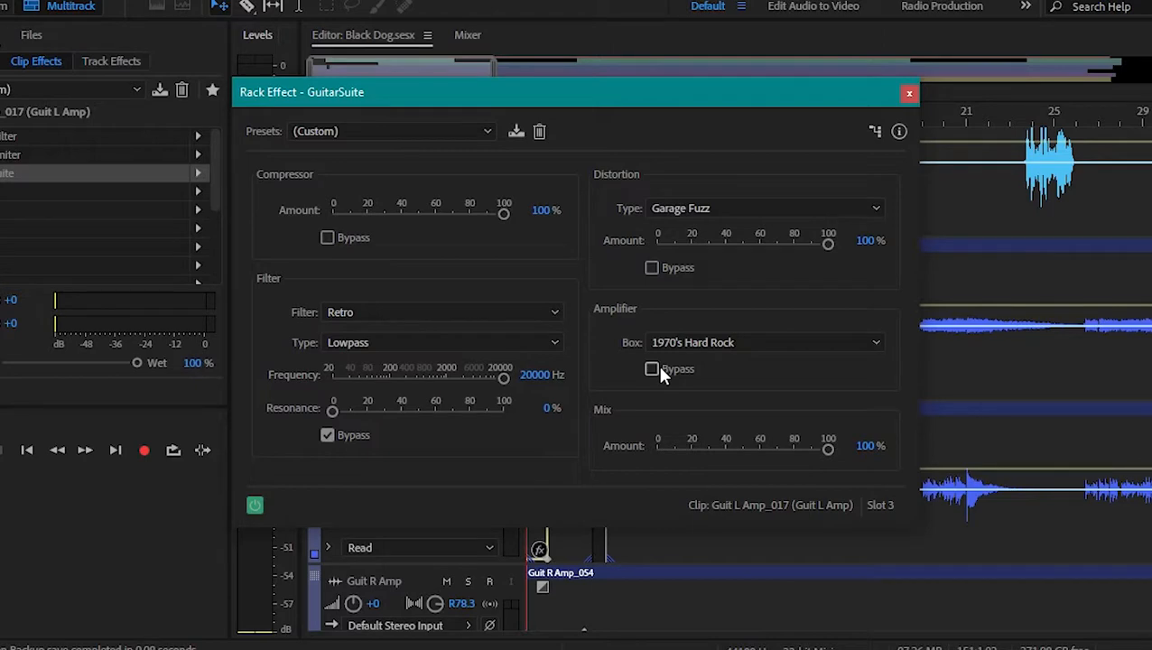
pyautogui.click(906, 97)
pyautogui.doubleClick(108, 192)
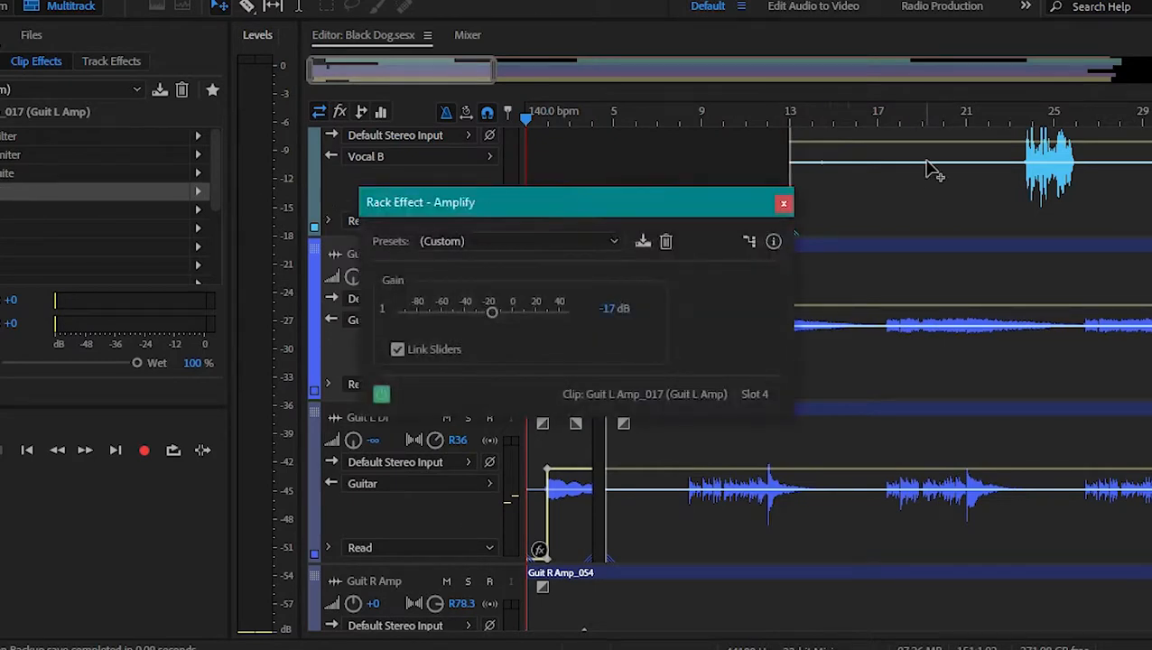
pyautogui.click(784, 204)
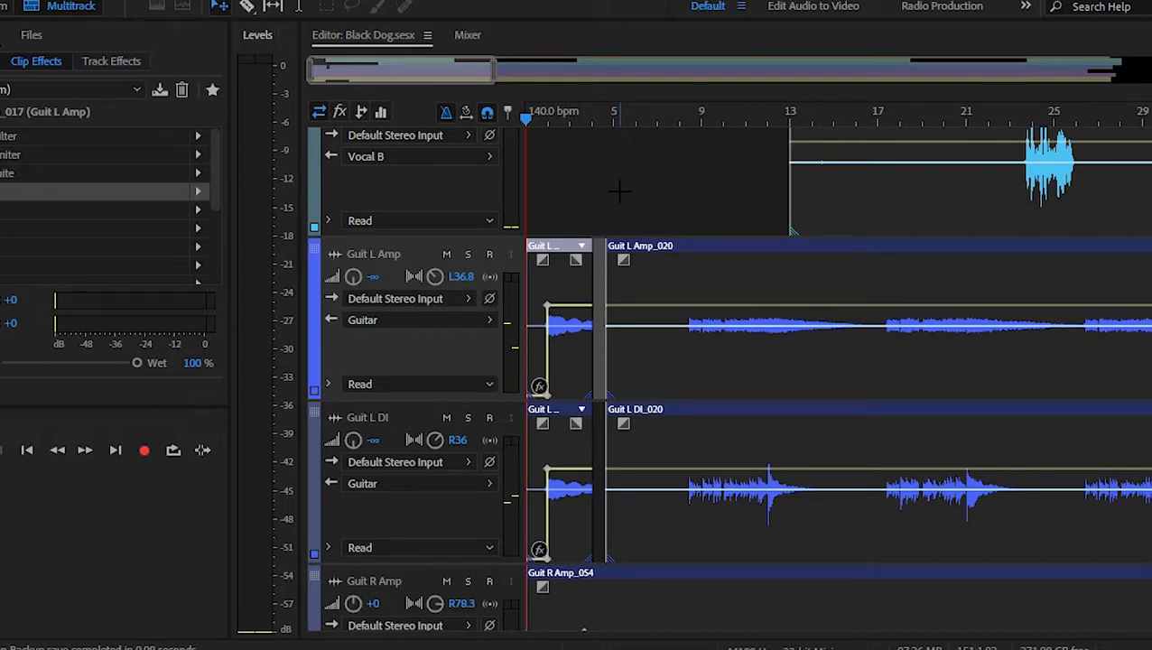
# Play the opening up to about measure 5, and place the playhead in the gap before the Guit L Amp_020 clip
pyautogui.press('space')
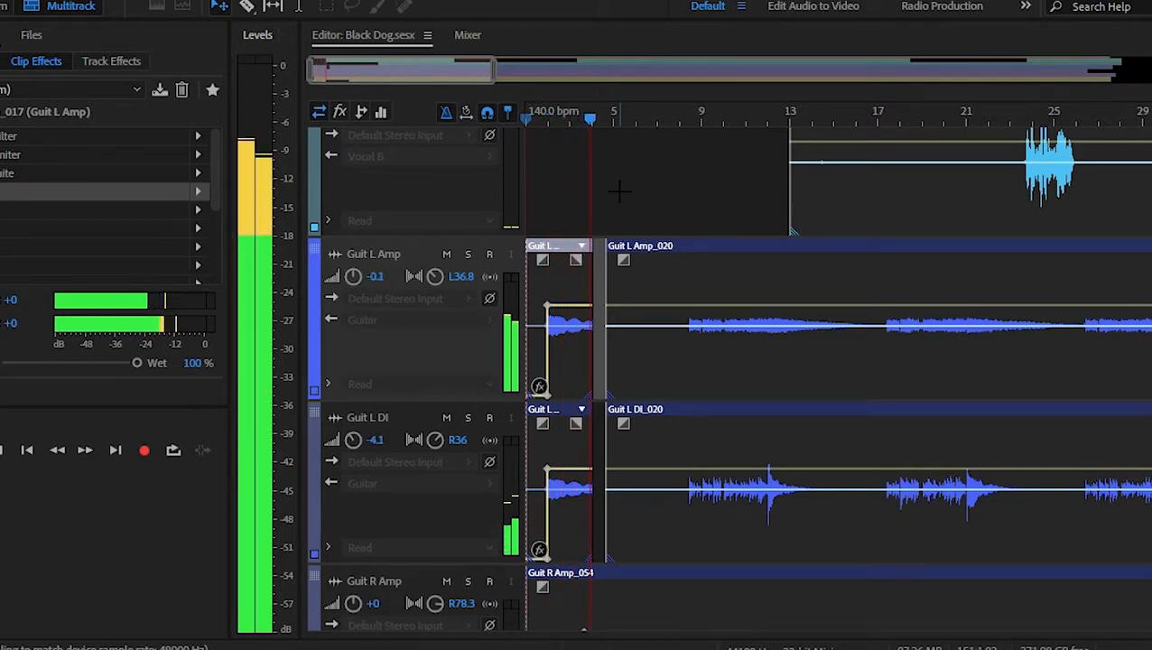
pyautogui.press('space')
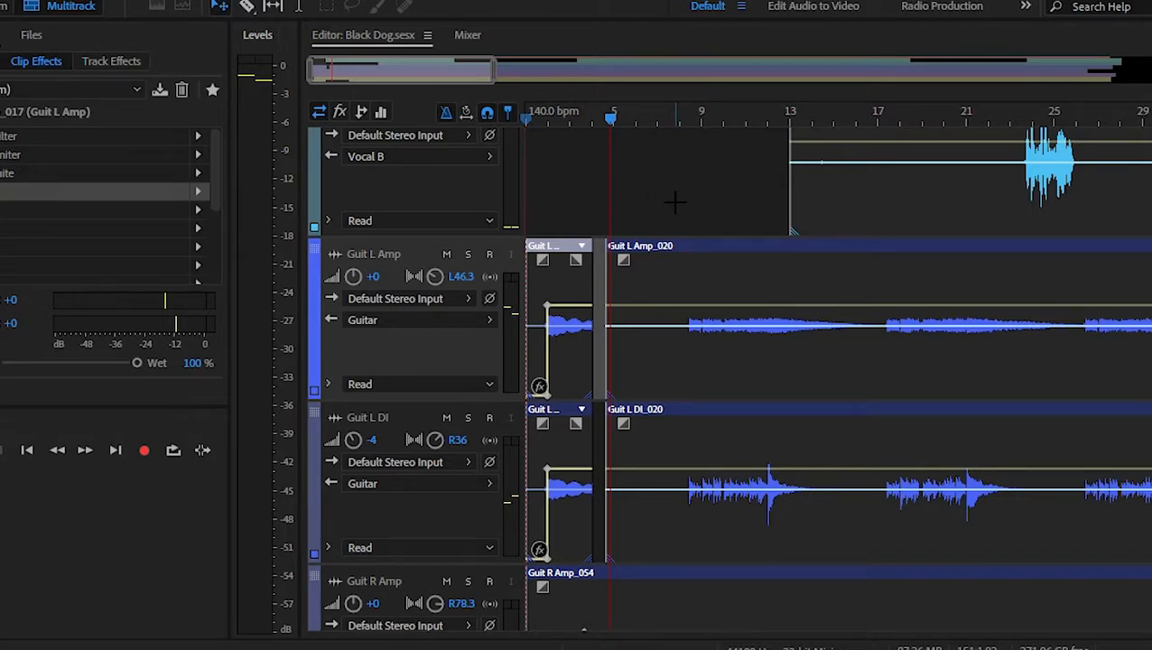
pyautogui.scroll(-15, 675, 202)
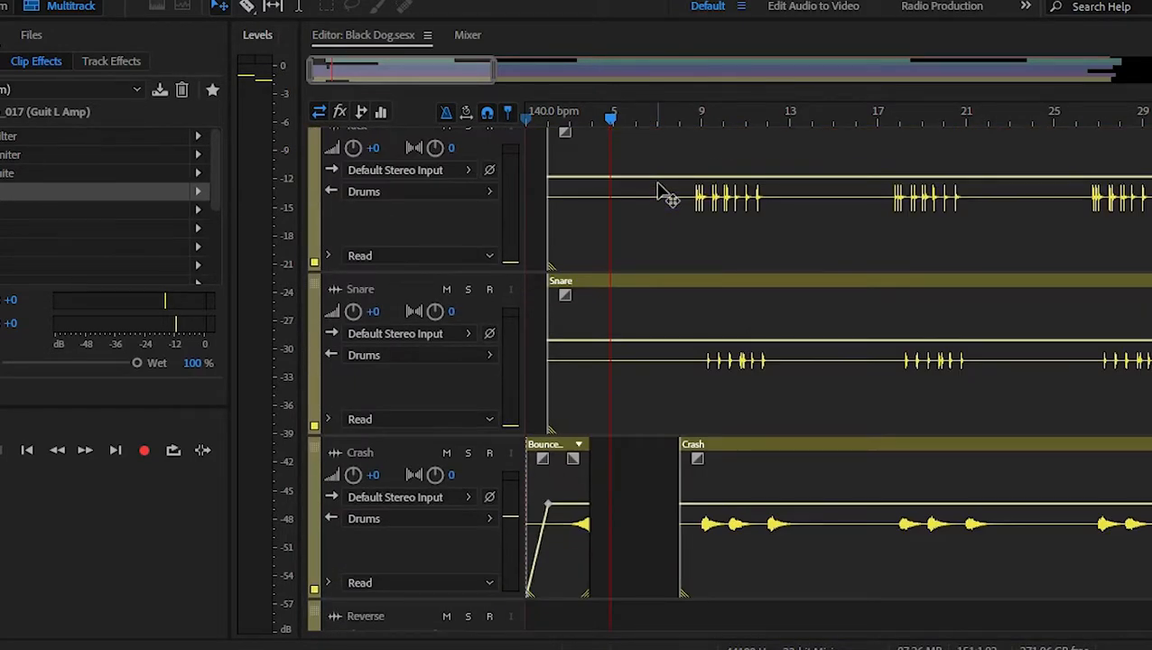
pyautogui.scroll(-5, 667, 196)
pyautogui.scroll(1, 618, 257)
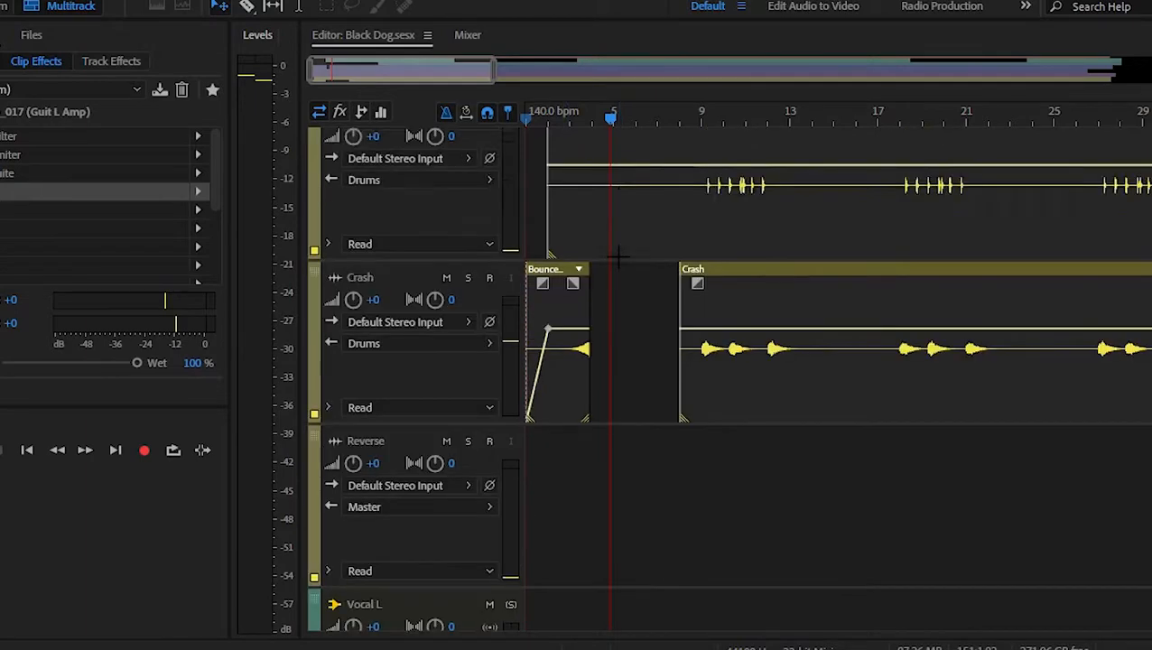
pyautogui.scroll(10, 618, 257)
pyautogui.scroll(-1, 619, 257)
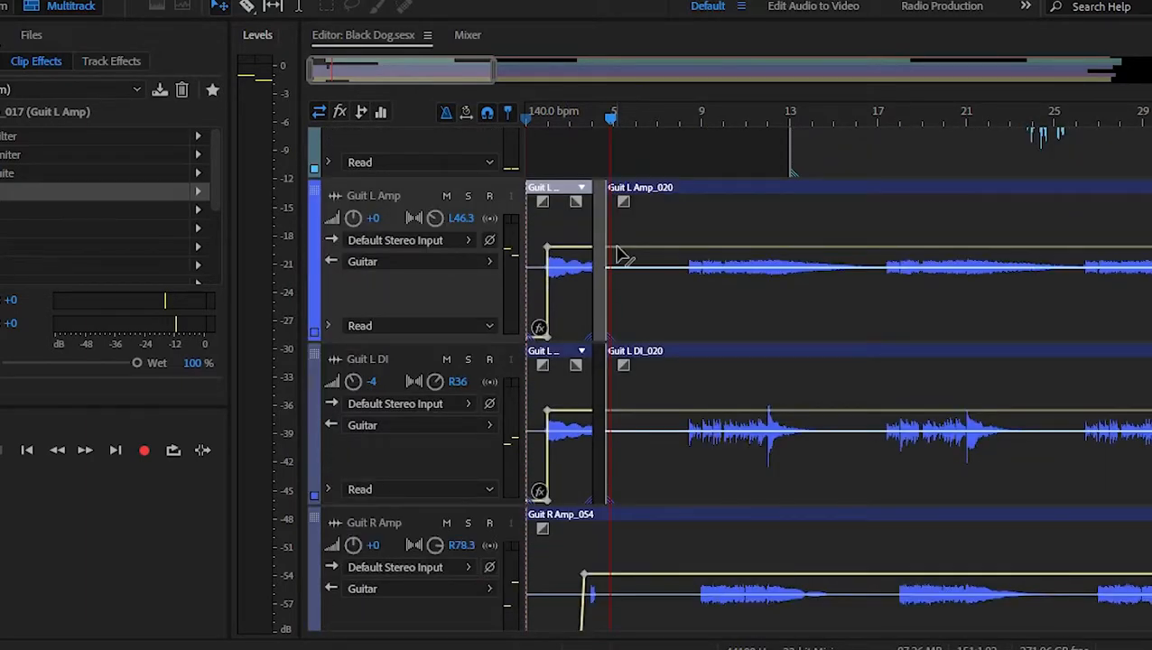
pyautogui.click(597, 125)
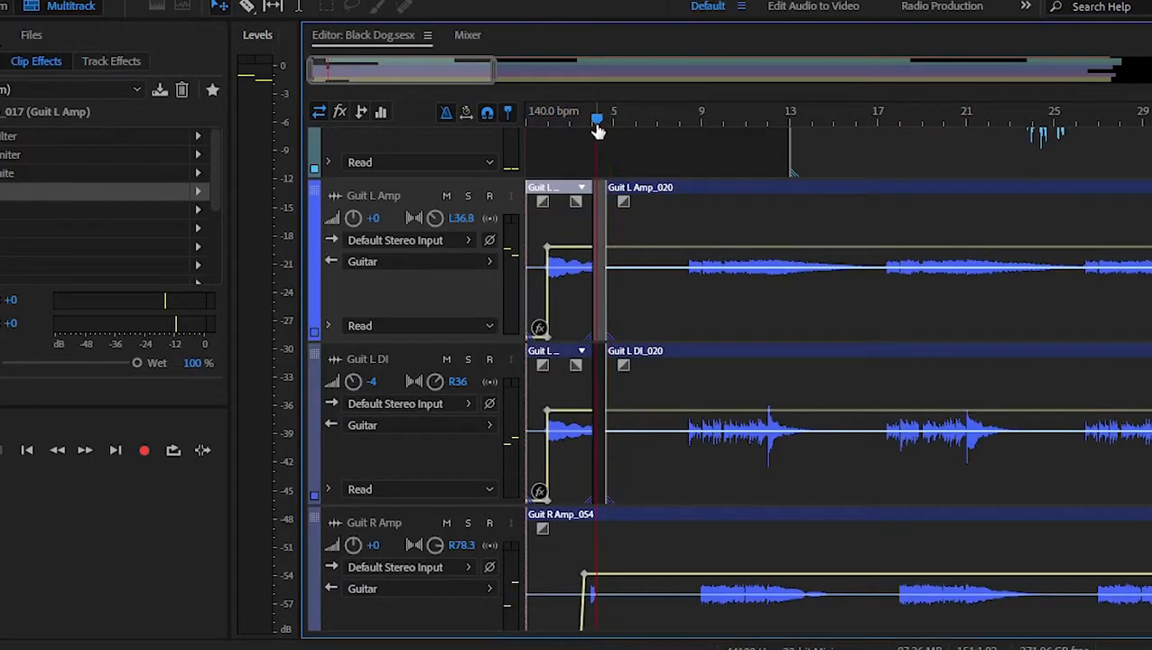
# Select the Guitar bus track and examine the Analog Delay settings among its track effects, closing the effect window
pyautogui.scroll(-10, 577, 262)
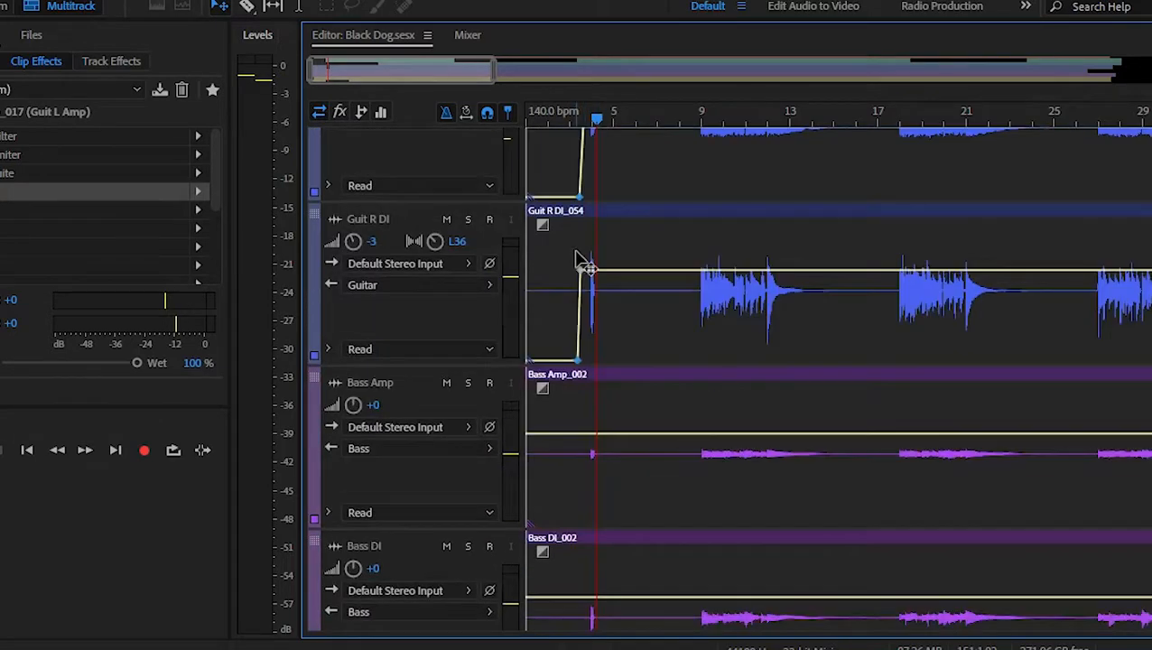
pyautogui.scroll(7, 582, 262)
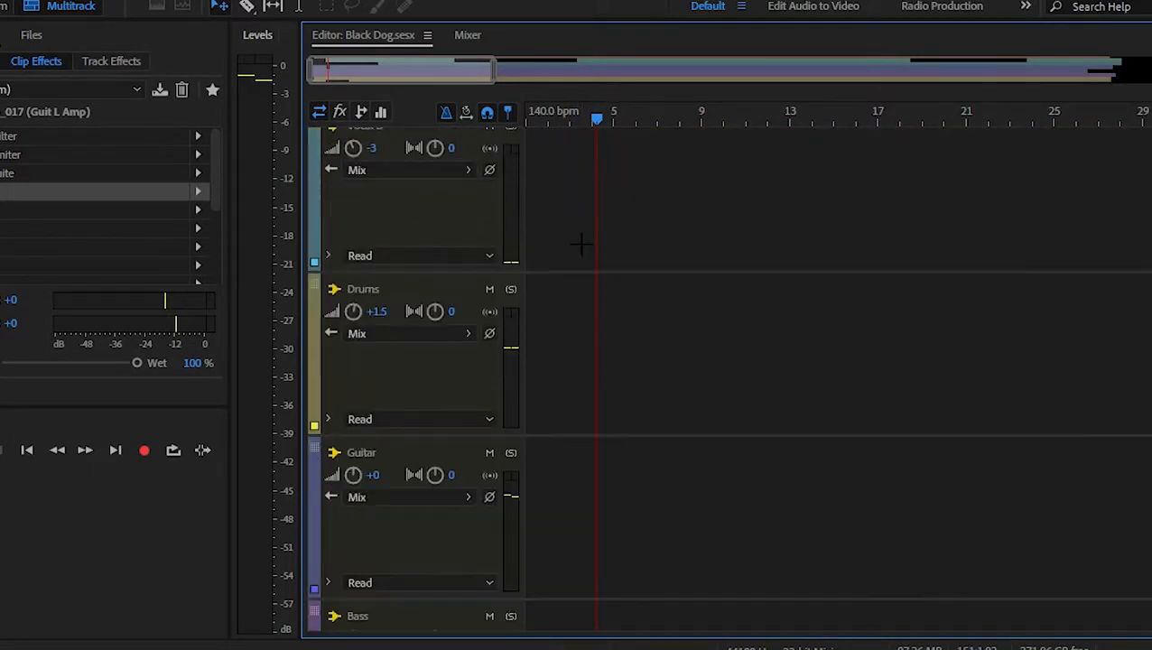
pyautogui.scroll(-2, 584, 271)
pyautogui.scroll(2, 581, 278)
pyautogui.scroll(-1, 578, 281)
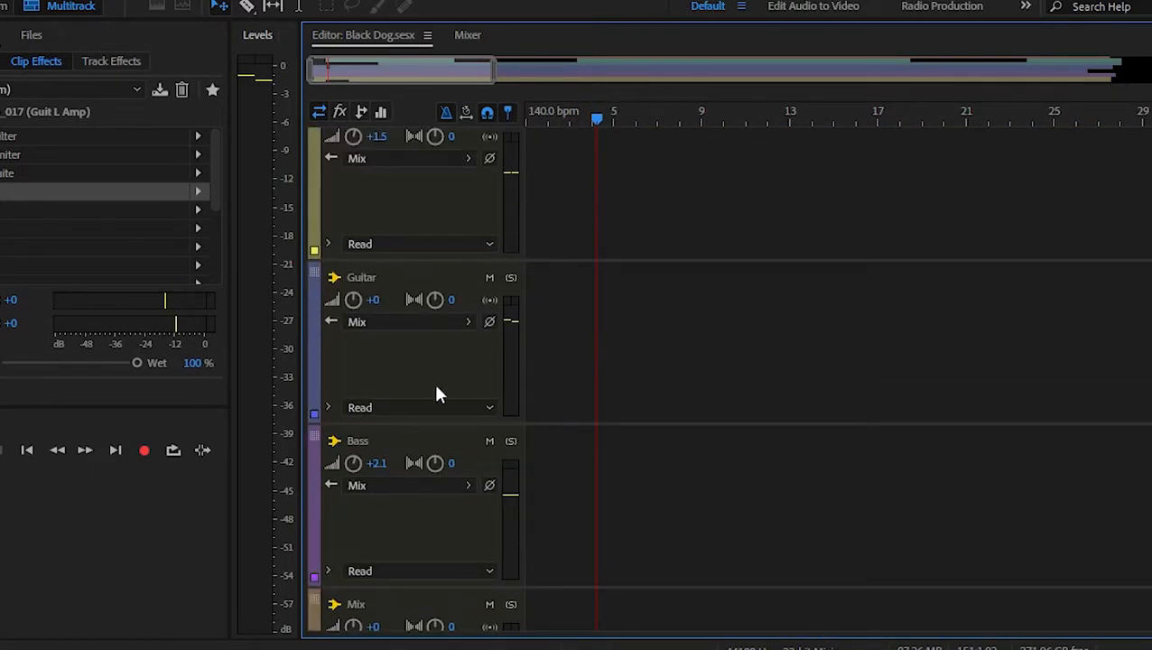
pyautogui.click(434, 384)
pyautogui.click(114, 61)
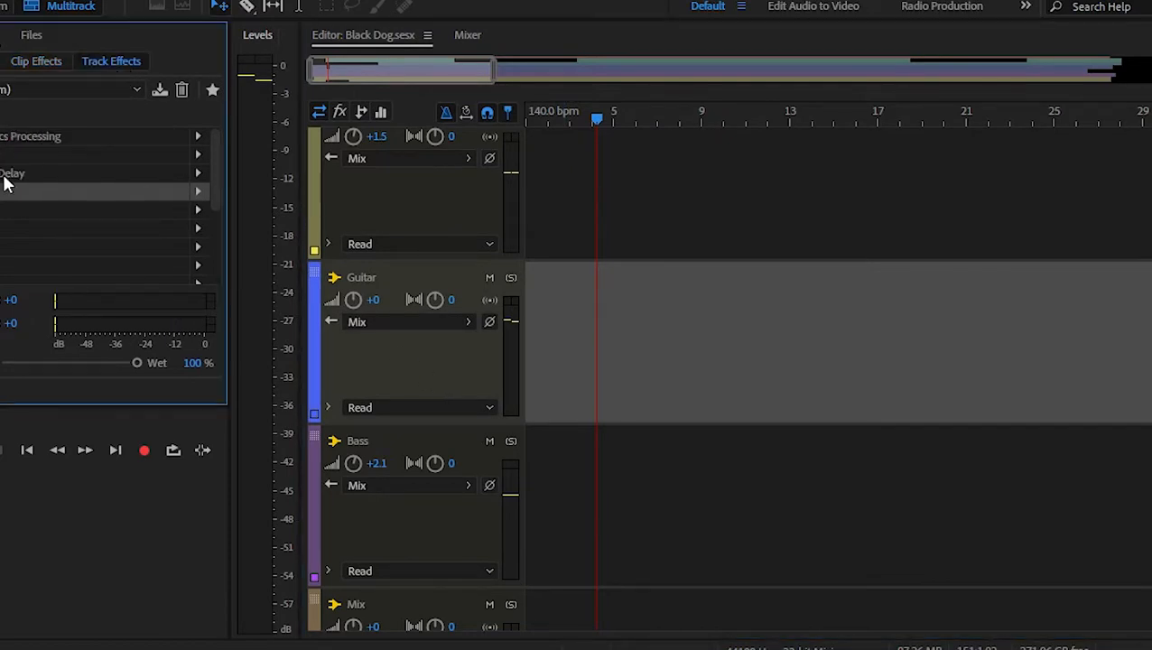
pyautogui.doubleClick(55, 172)
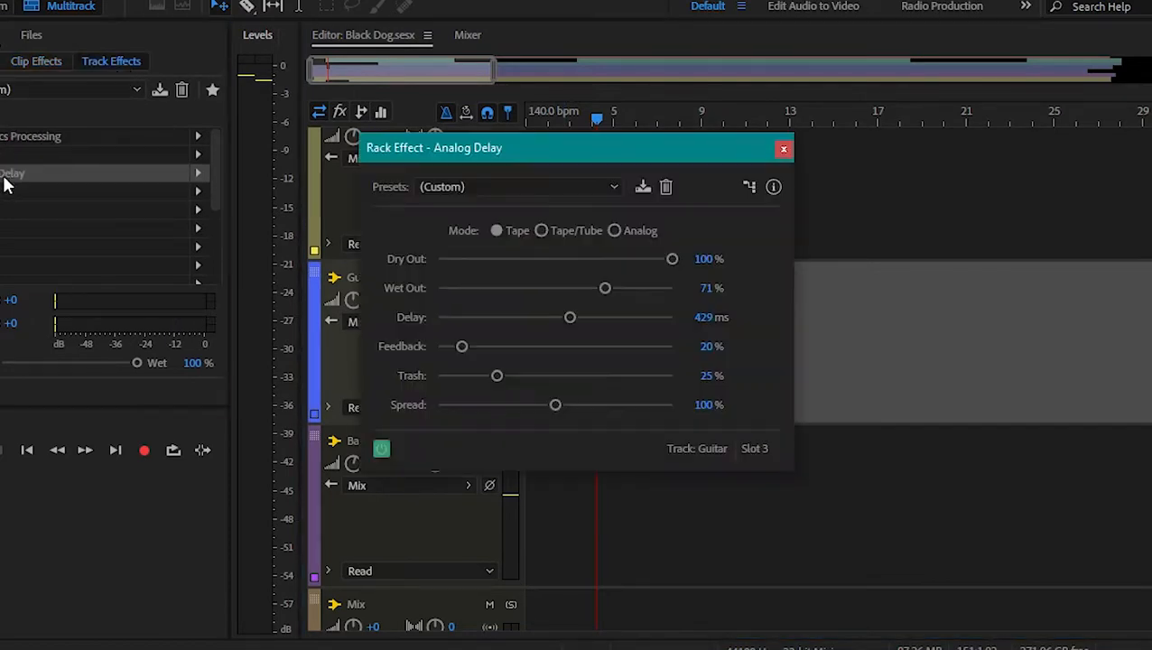
pyautogui.click(783, 150)
# Inspect the gap between the Guit L Amp clips, and play the intro from about measure 1.5 to just before measure 5
pyautogui.scroll(8, 664, 264)
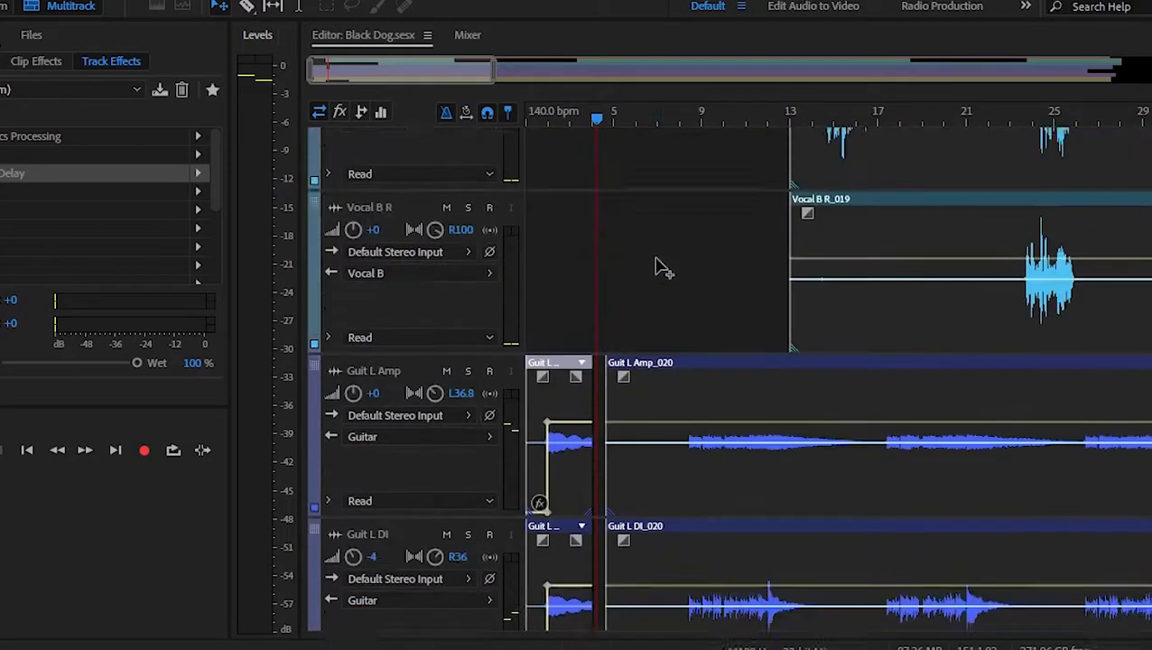
pyautogui.scroll(-3, 658, 257)
pyautogui.scroll(-1, 598, 185)
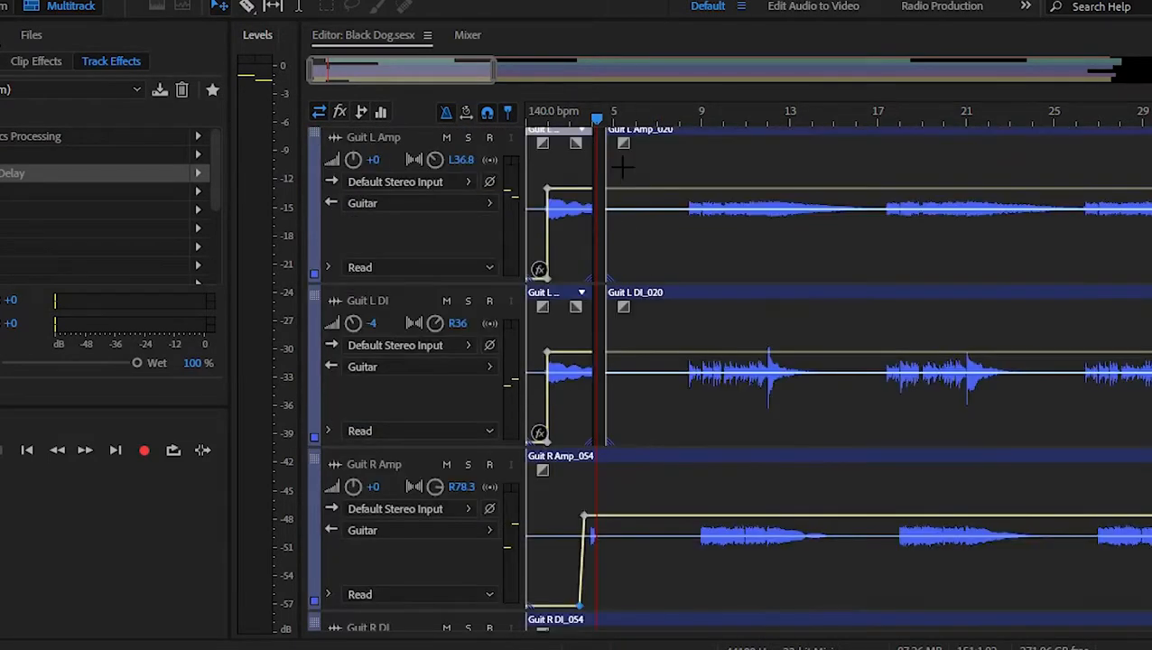
pyautogui.scroll(1, 624, 176)
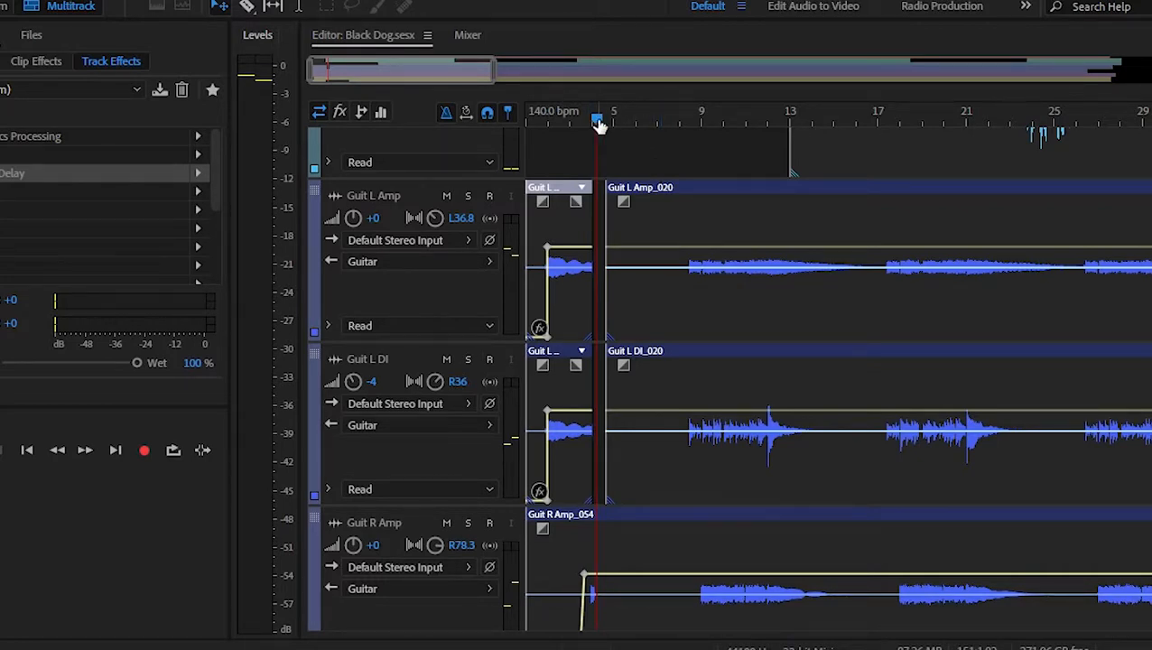
pyautogui.scroll(5, 600, 114)
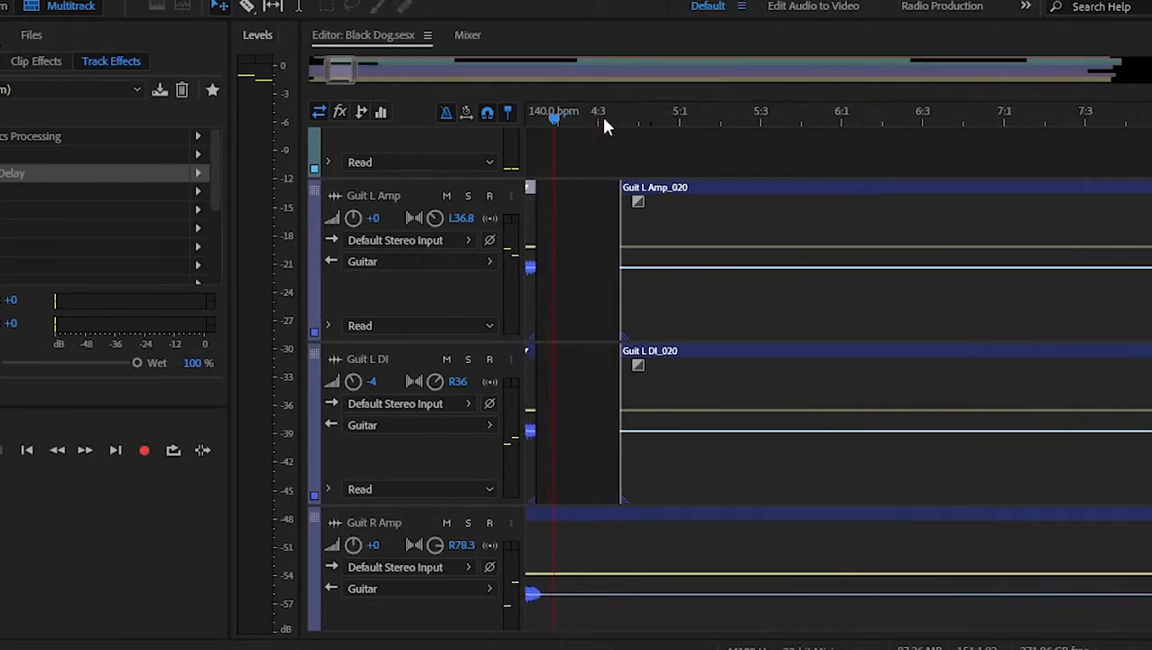
pyautogui.scroll(-4, 601, 114)
pyautogui.scroll(3, 610, 152)
pyautogui.scroll(3, 610, 152)
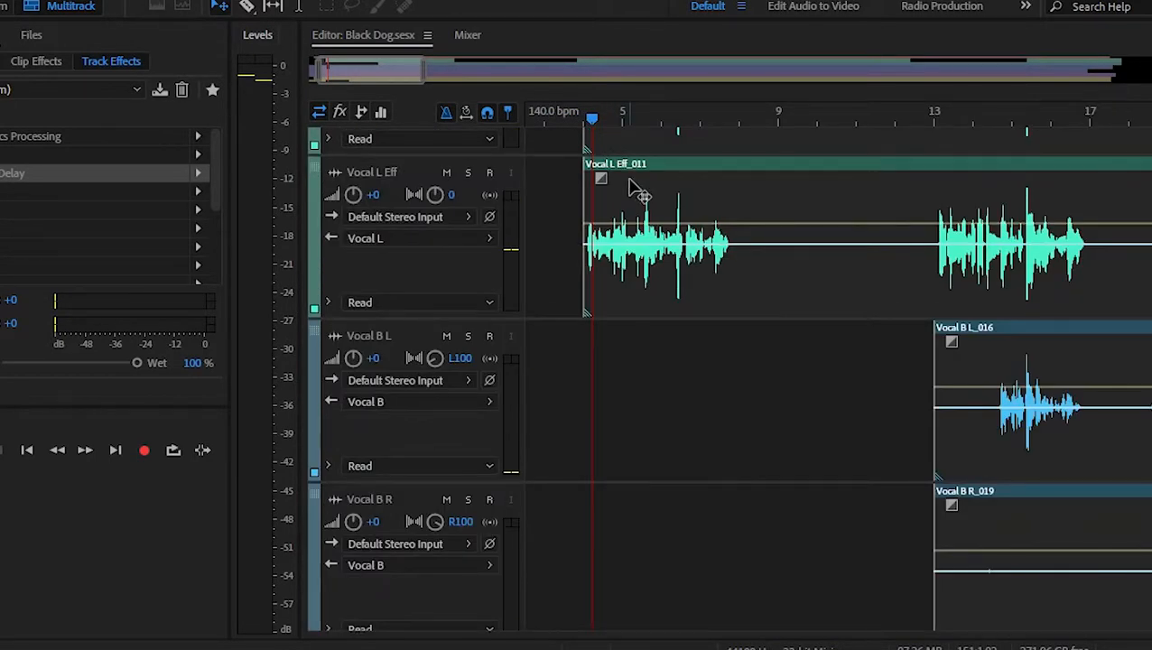
pyautogui.scroll(-5, 633, 188)
pyautogui.scroll(-2, 634, 184)
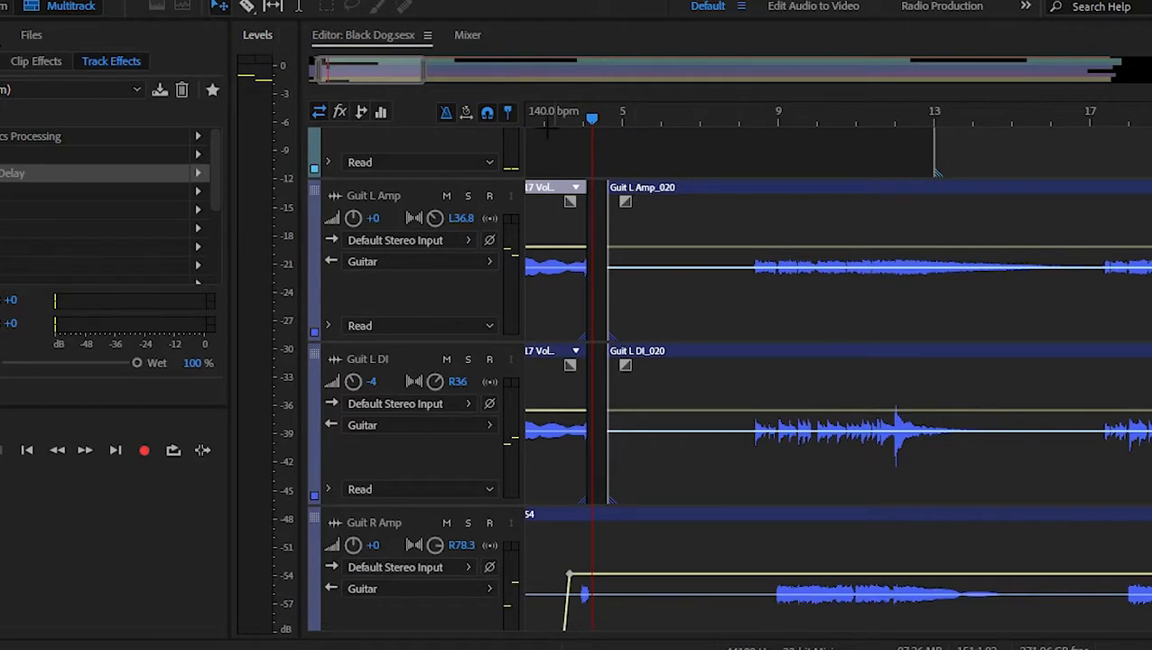
pyautogui.hscroll(-2, 637, 153)
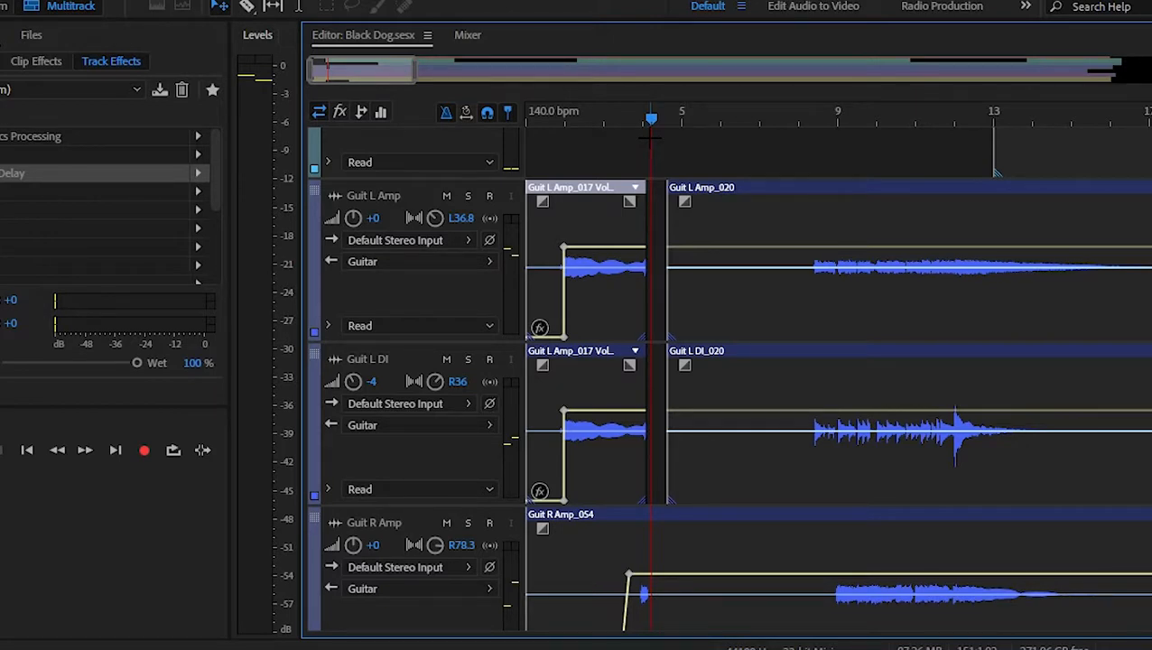
pyautogui.press('space')
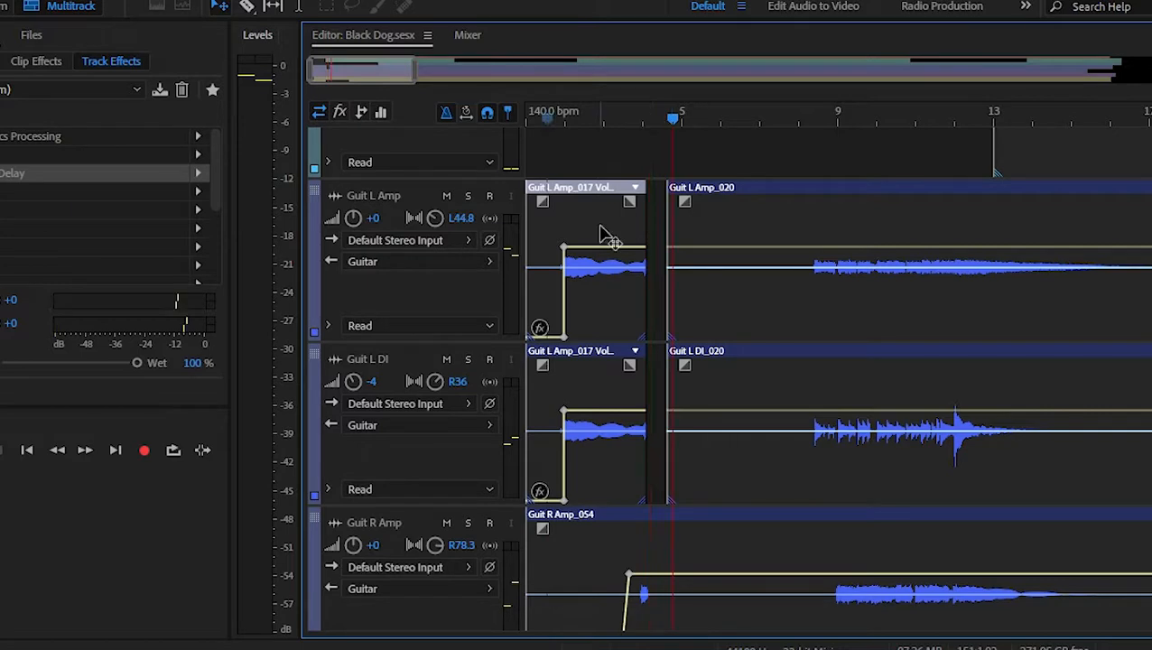